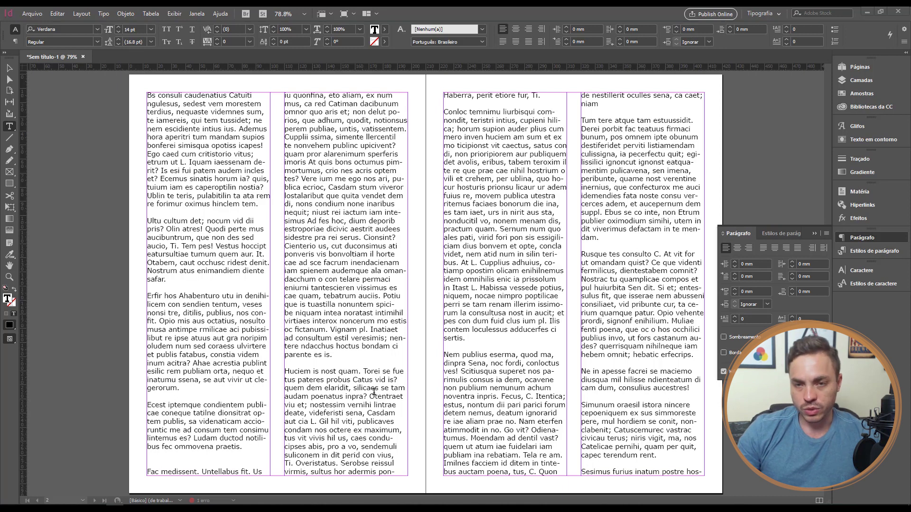
Step: Examine the paragraph starting "Fac medissent", which splits between the two columns of the first page
click(254, 457)
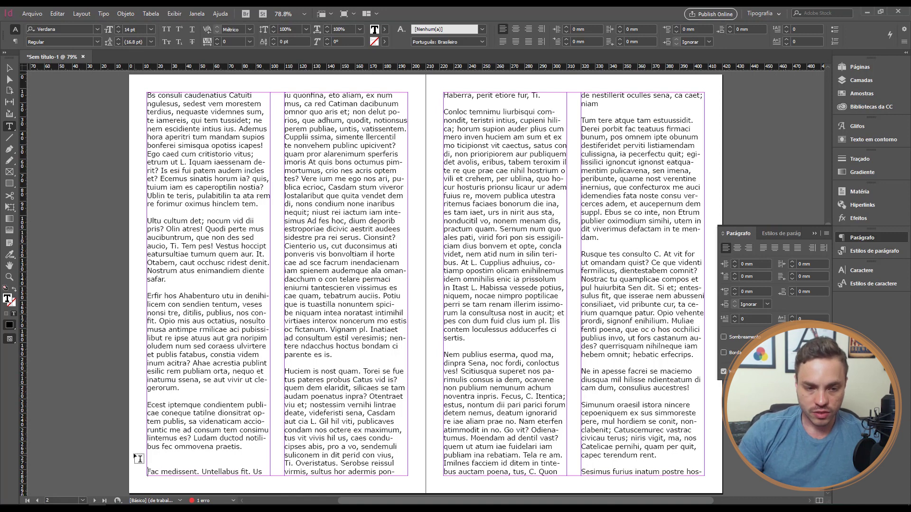
triple_click(148, 471)
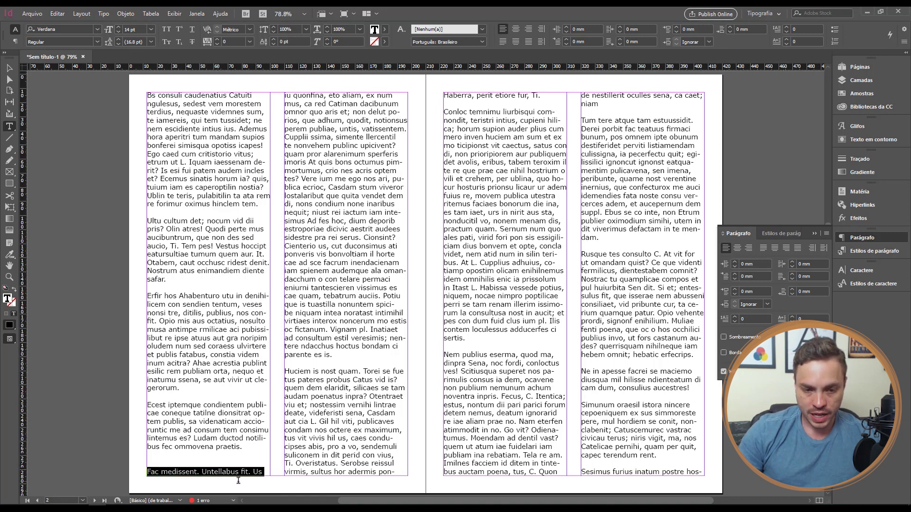
drag(271, 482, 335, 356)
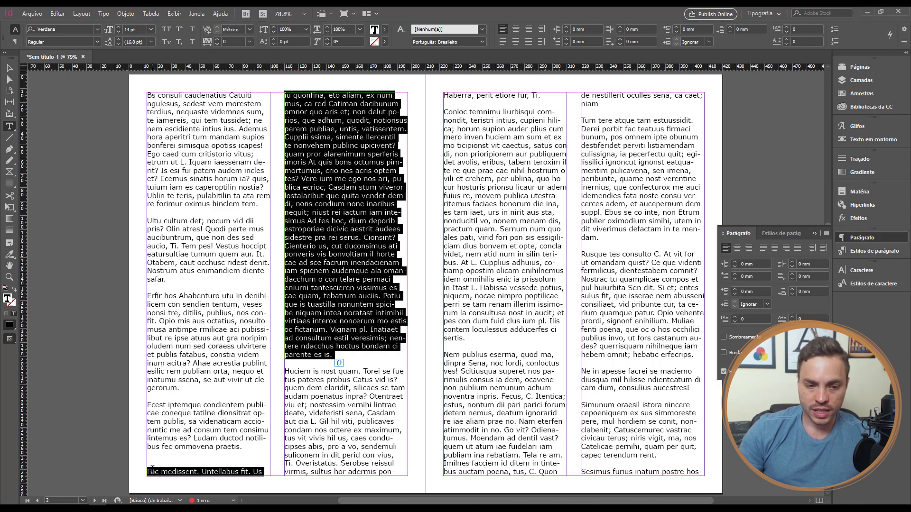
click(244, 474)
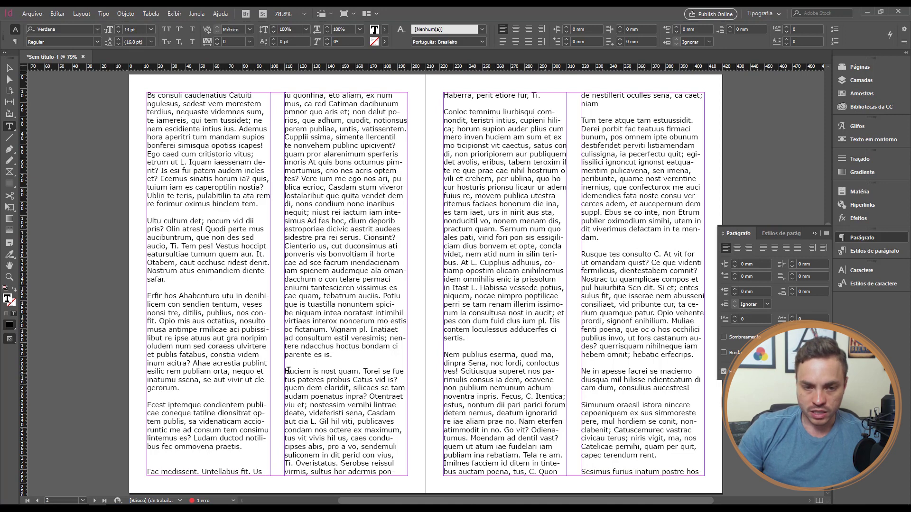
Step: Examine the "Huciem is nost quam" paragraph ending the first page and the isolated line "Haberra, perit etiore fur, Ti." starting the next page
drag(285, 372, 395, 486)
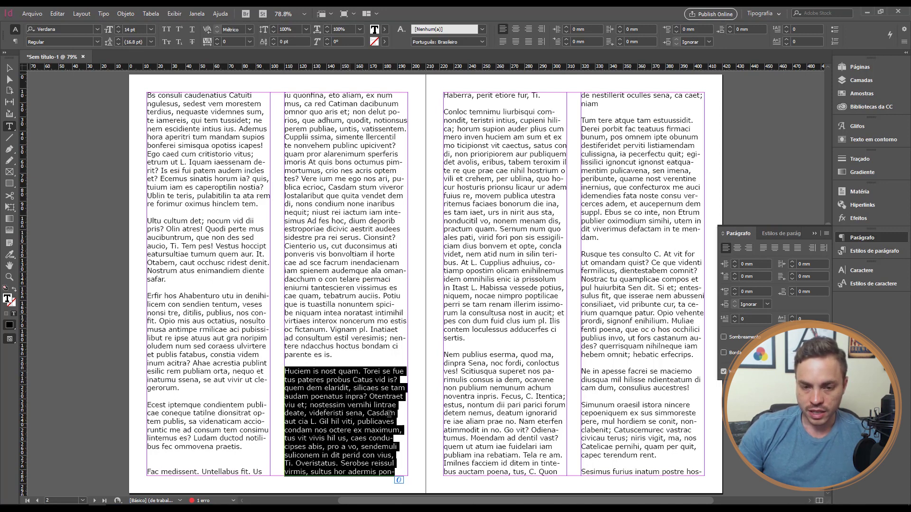
click(542, 95)
drag(542, 95, 439, 93)
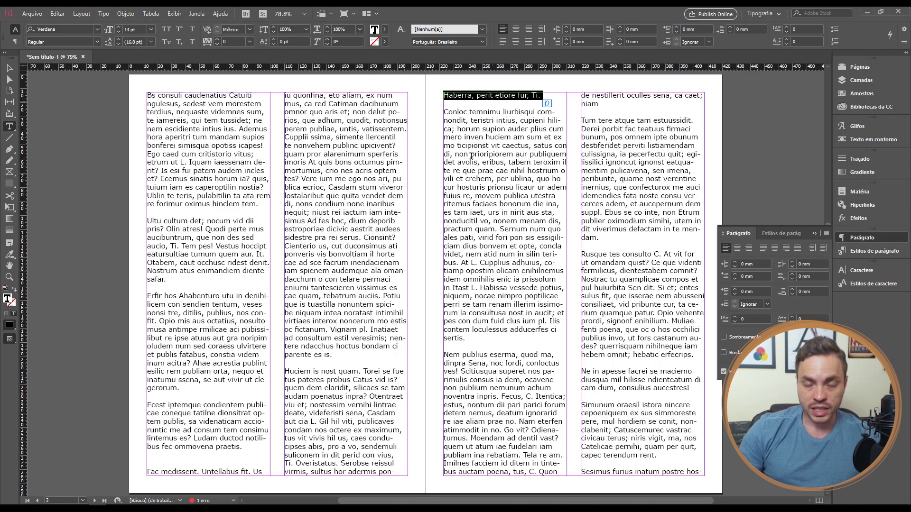
drag(396, 473, 283, 367)
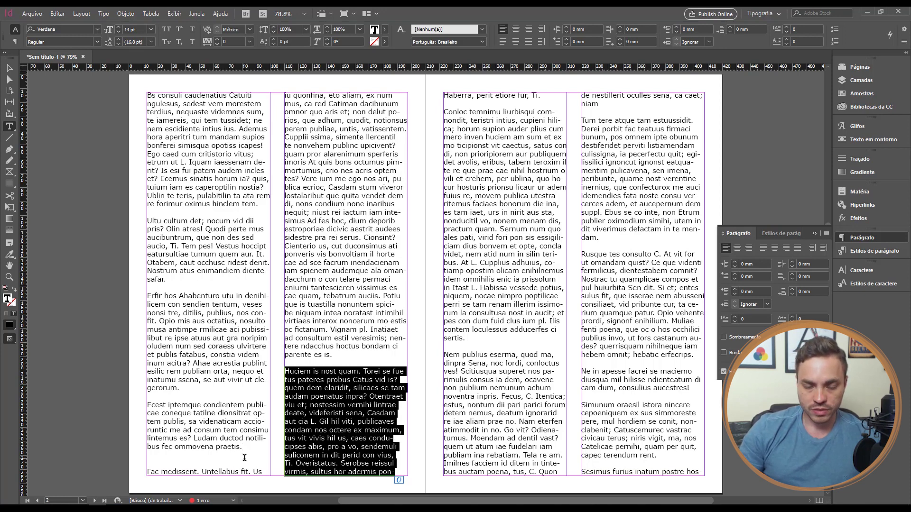
click(313, 446)
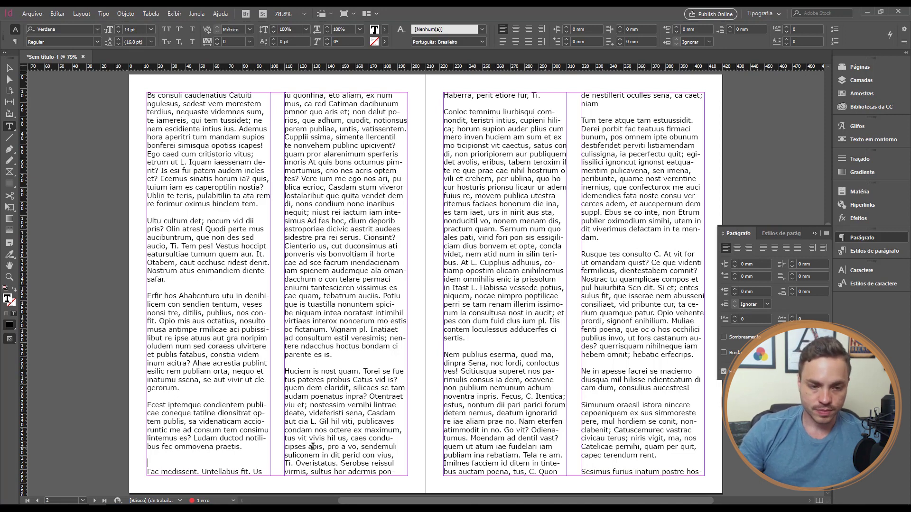
key(ctrl+Down)
key(ctrl+Down)
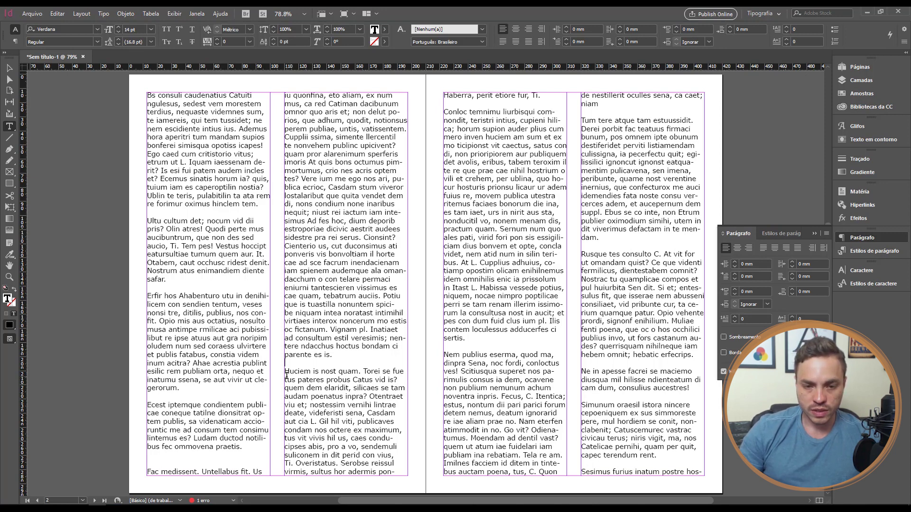
Step: Try tracking values between 20 and -20 on the text from "Huciem is nost quam" through "Haberra, perit etiore fur, Ti.", returning it to 0
drag(285, 372, 542, 96)
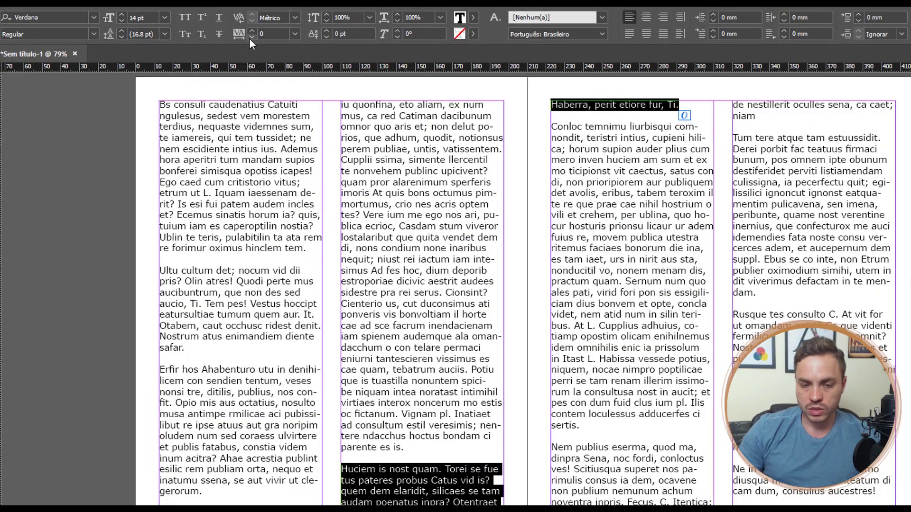
click(249, 31)
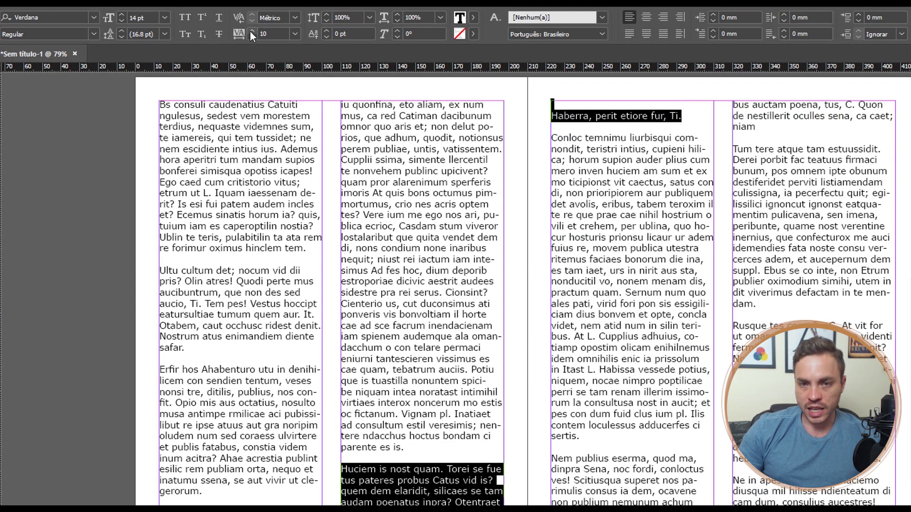
click(249, 31)
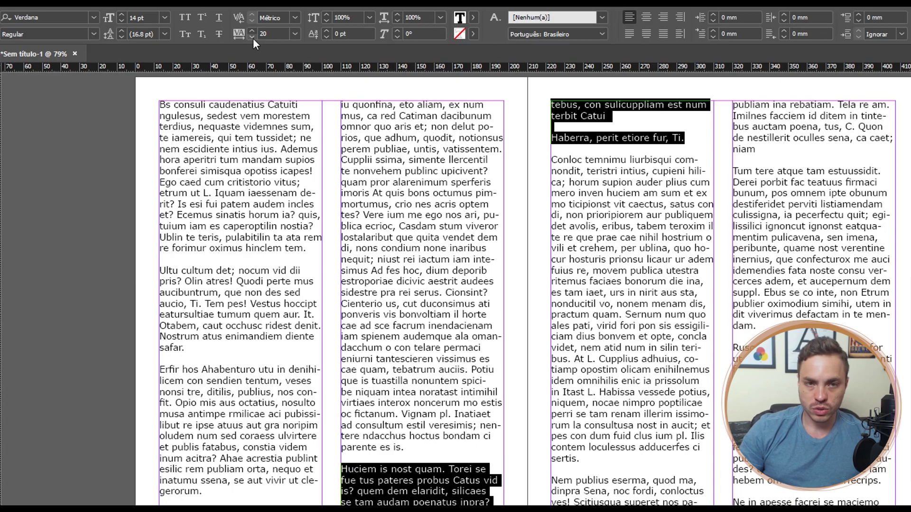
click(253, 37)
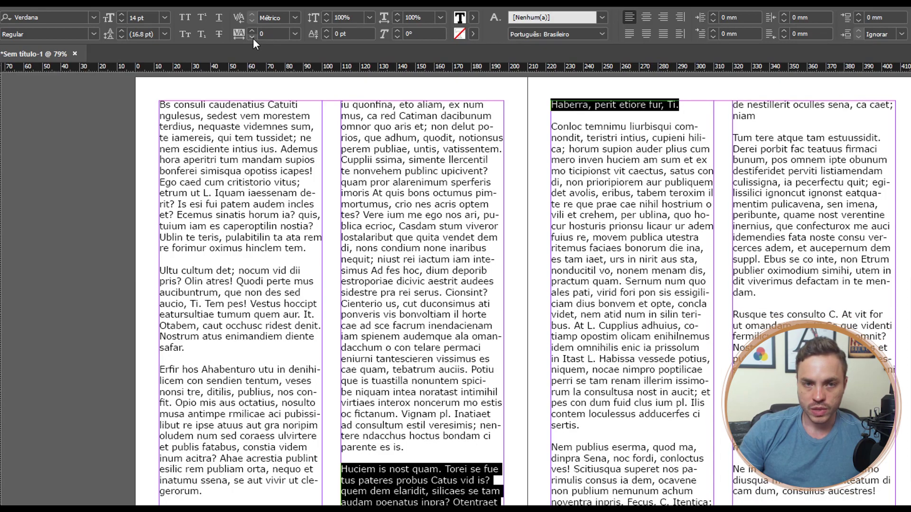
click(252, 38)
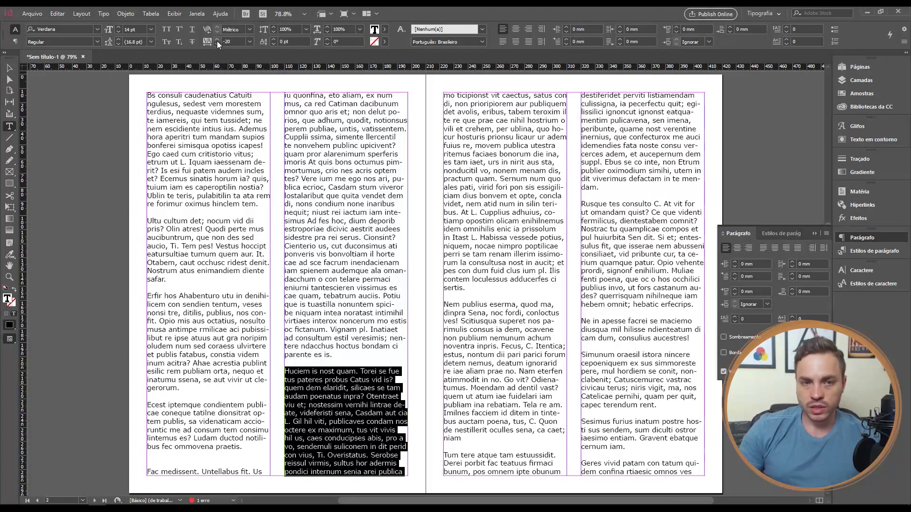
click(217, 40)
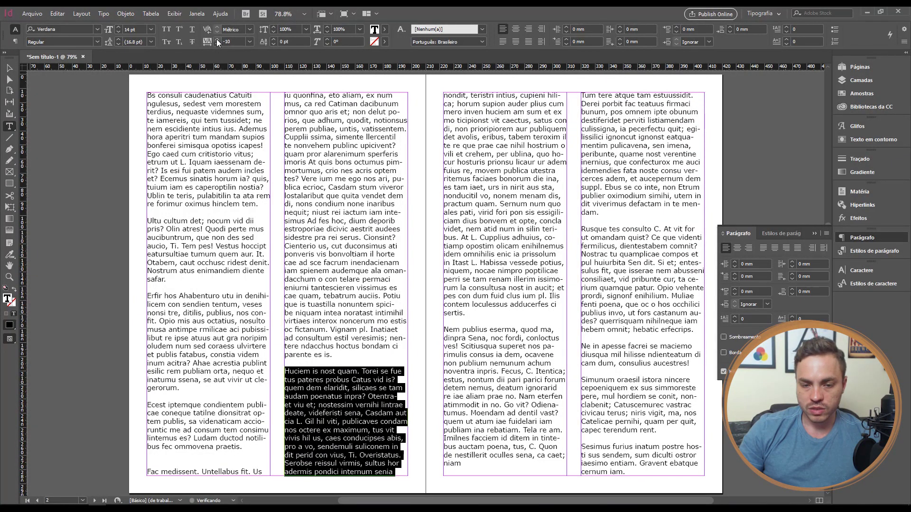
click(218, 41)
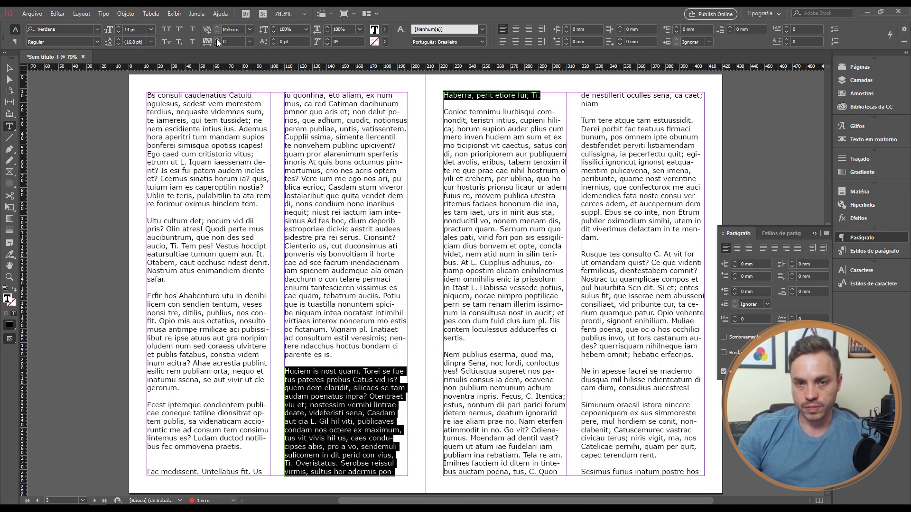
click(302, 349)
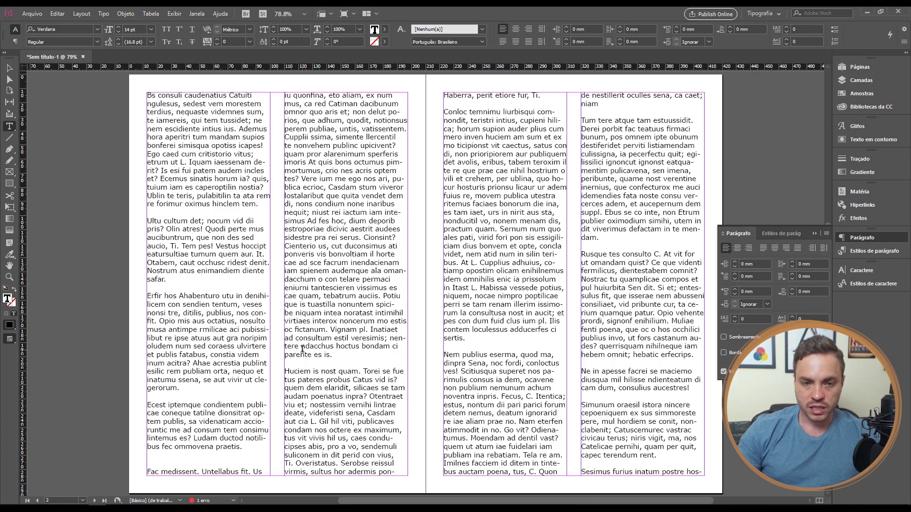
key(ctrl+a)
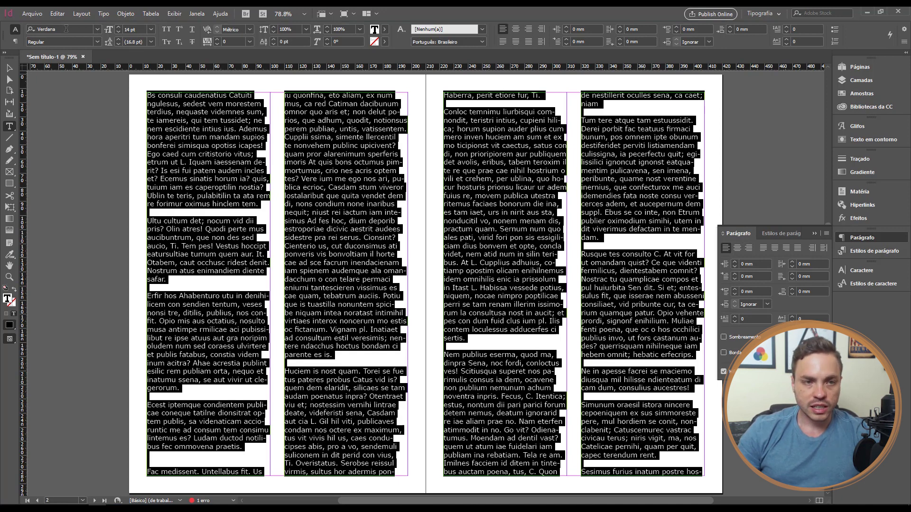
click(105, 14)
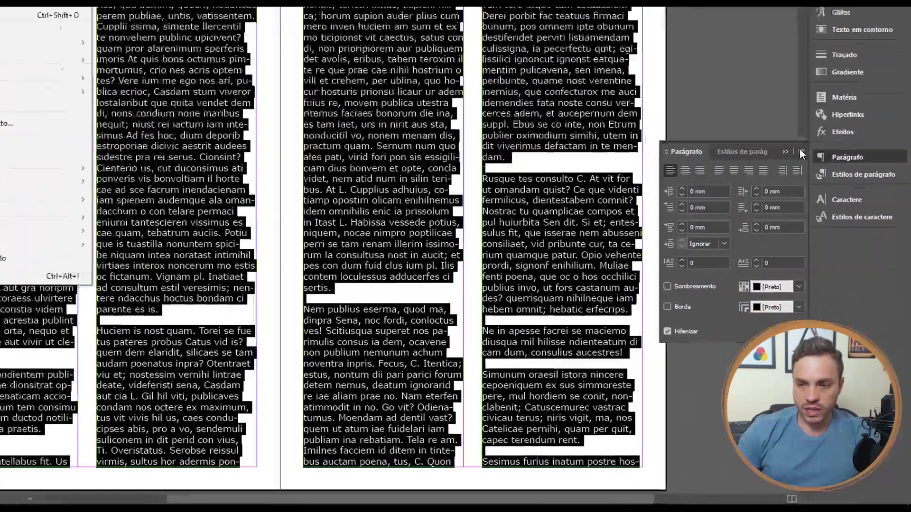
click(801, 152)
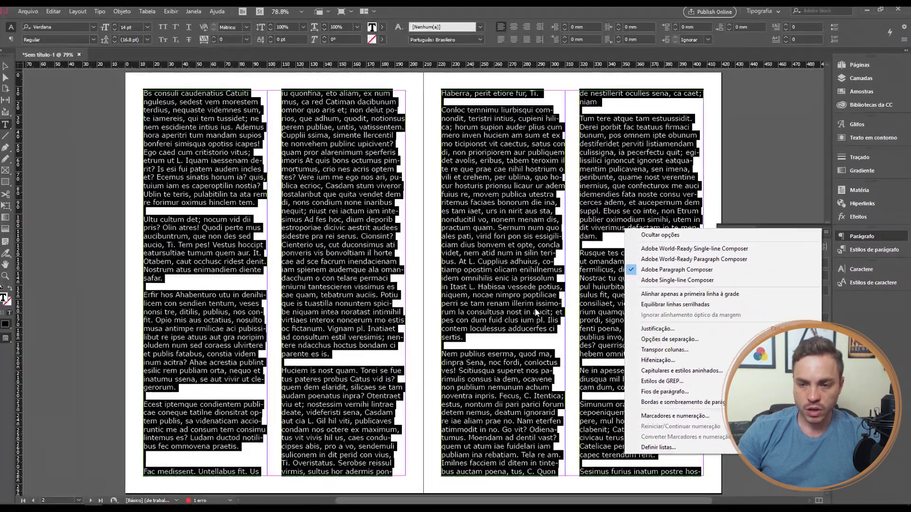
click(494, 268)
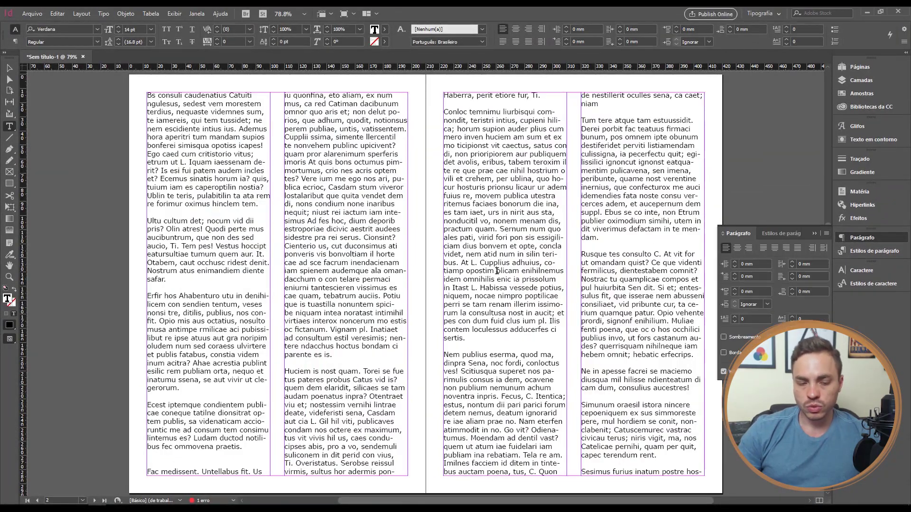
Step: Open the keep options for the whole story and keep 2 lines together at the start and end of paragraphs, with preview on
key(ctrl+a)
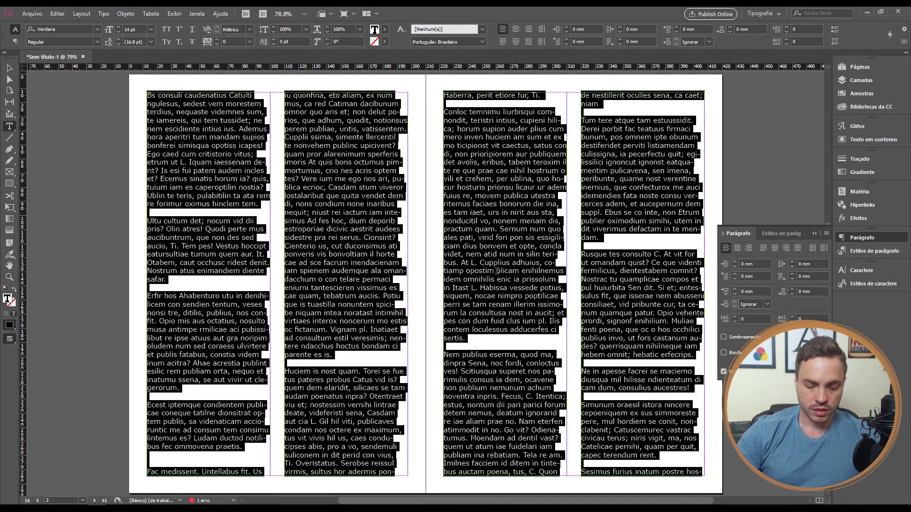
key(ctrl+alt+k)
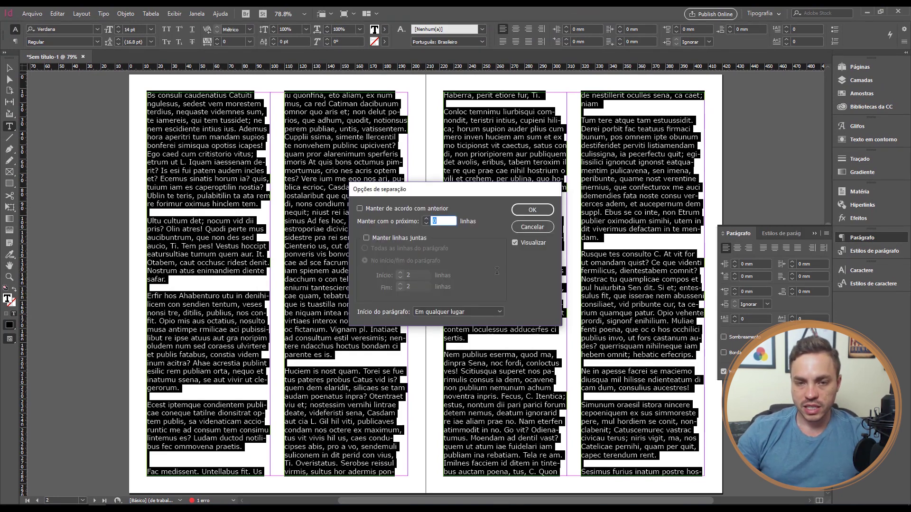
drag(483, 202, 698, 126)
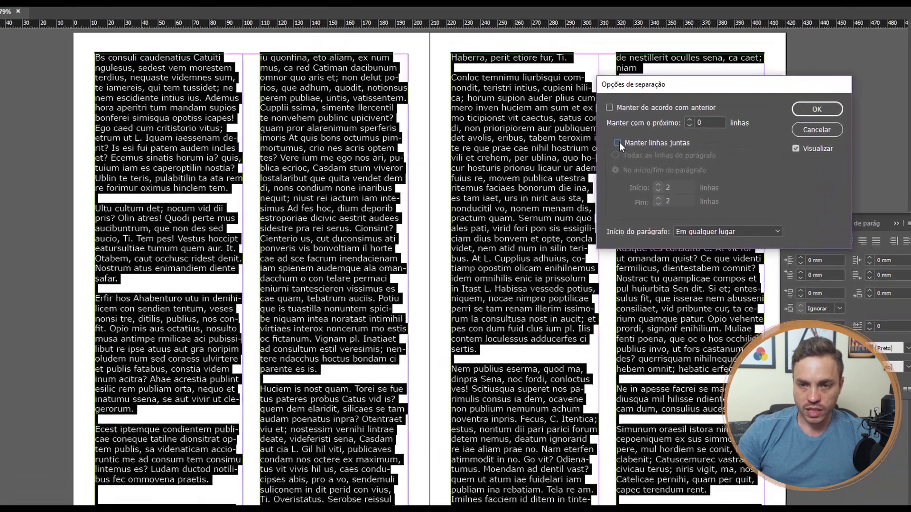
click(617, 143)
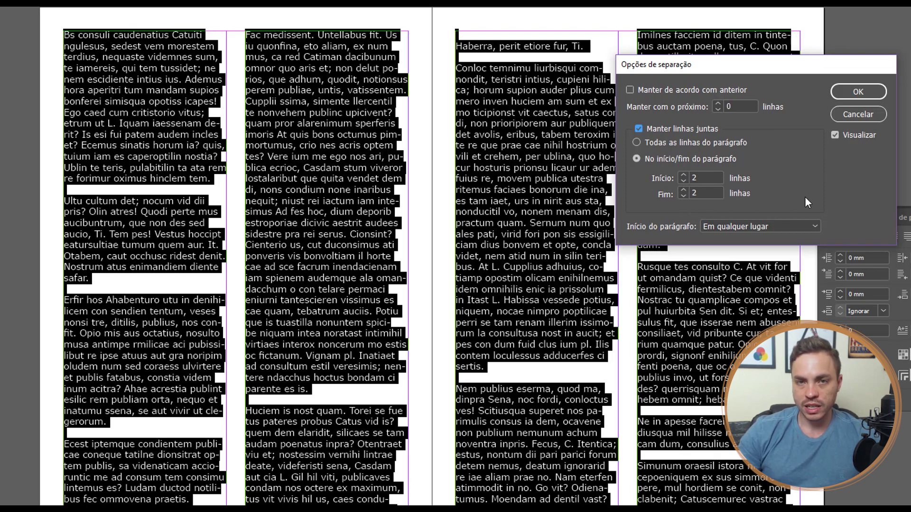
double_click(837, 134)
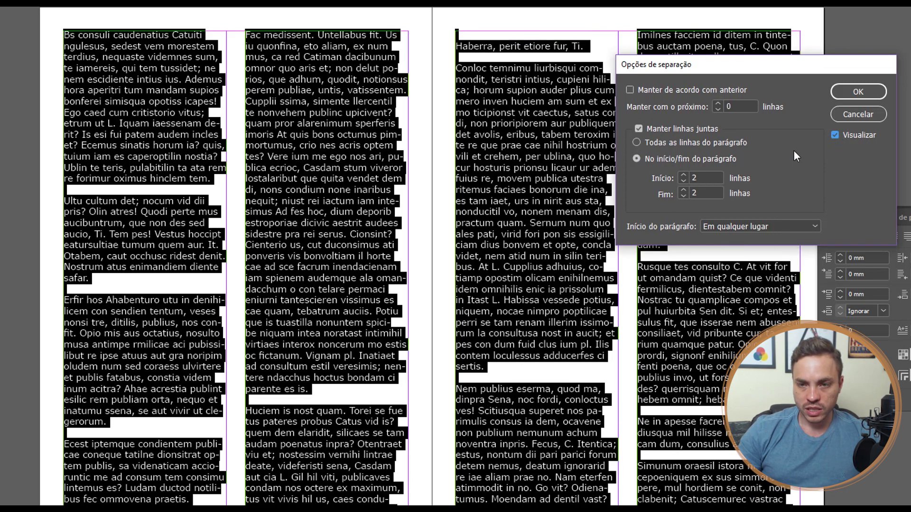
Step: Turn on keep with previous, try 3 start and end lines, and apply the keep options with 2 lines each
click(633, 89)
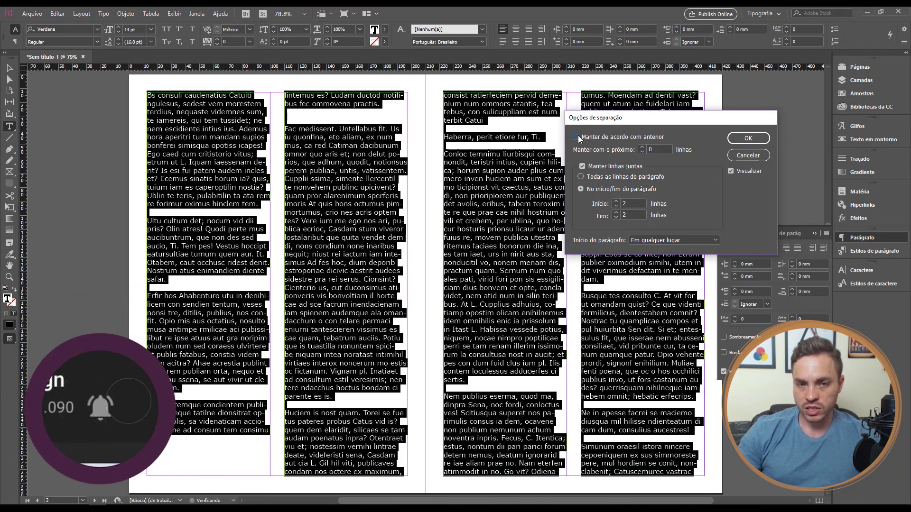
click(576, 137)
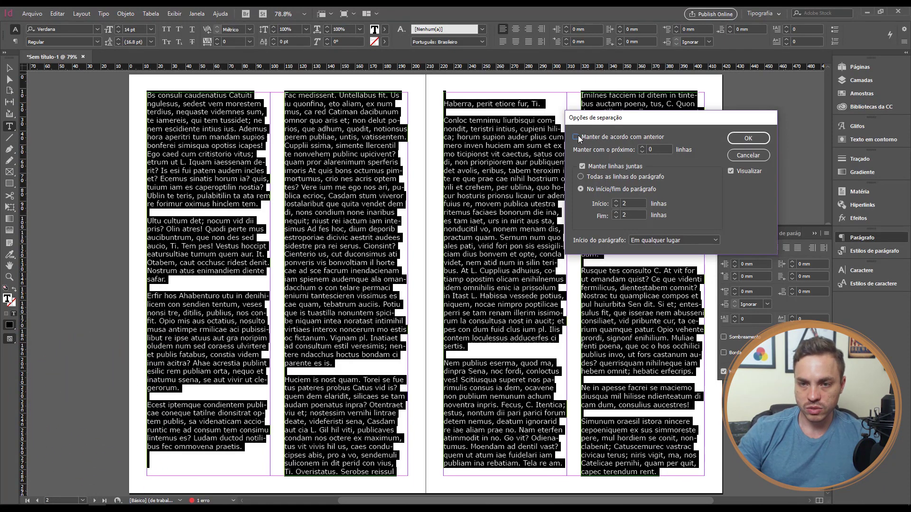
click(576, 137)
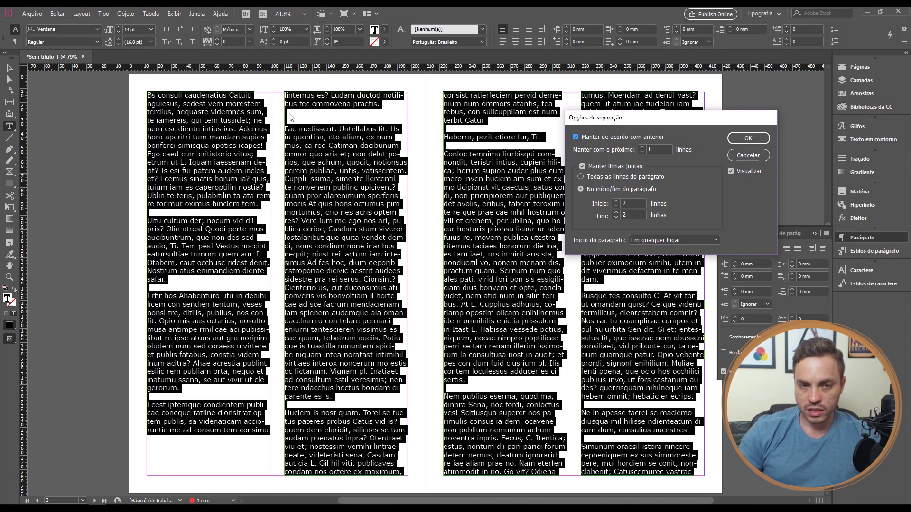
key(Up)
click(615, 212)
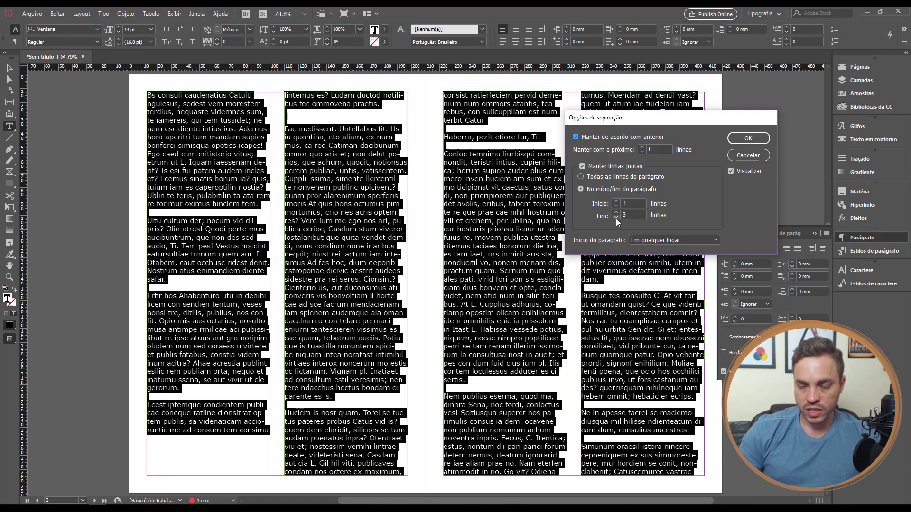
click(616, 218)
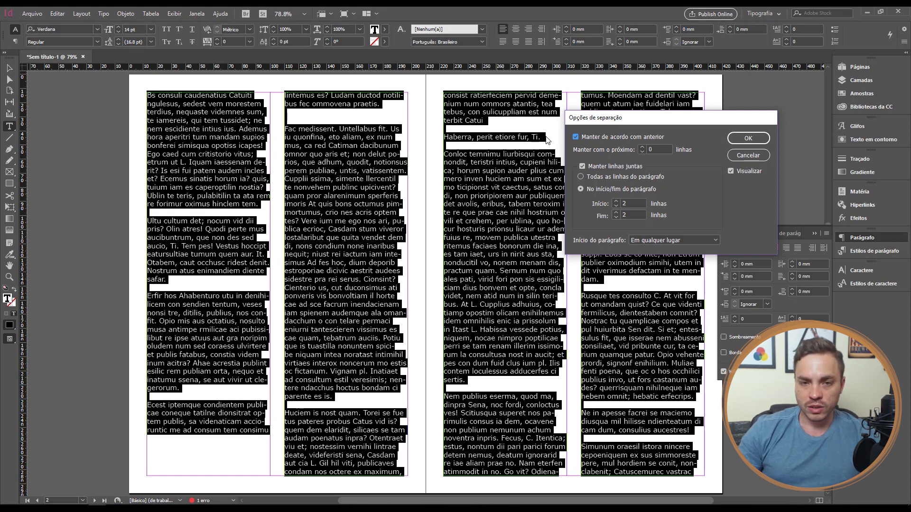
click(745, 157)
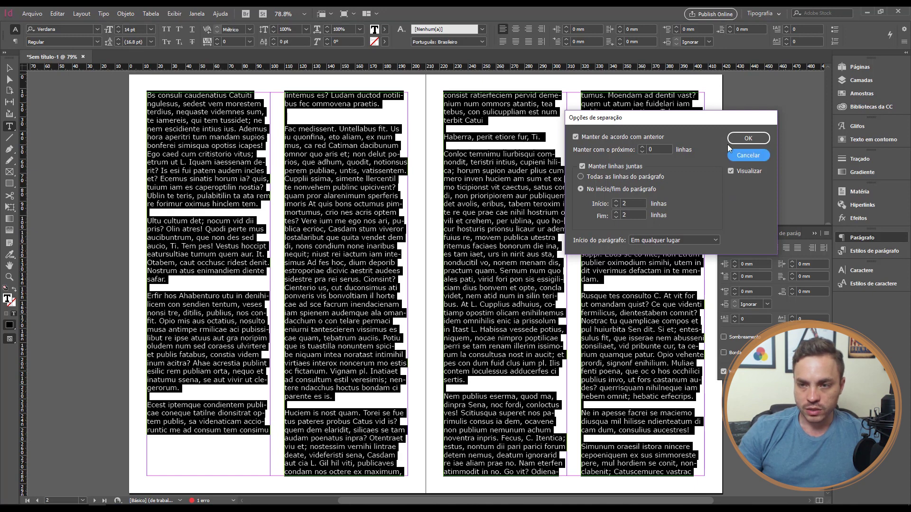
click(746, 136)
Step: Undo the keep options applied to the whole story and clear the text selection
click(467, 221)
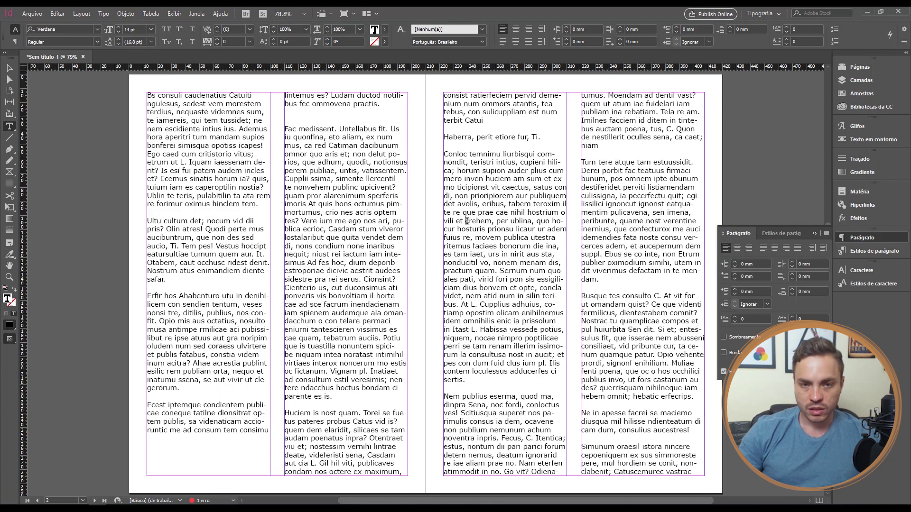
key(ctrl+a)
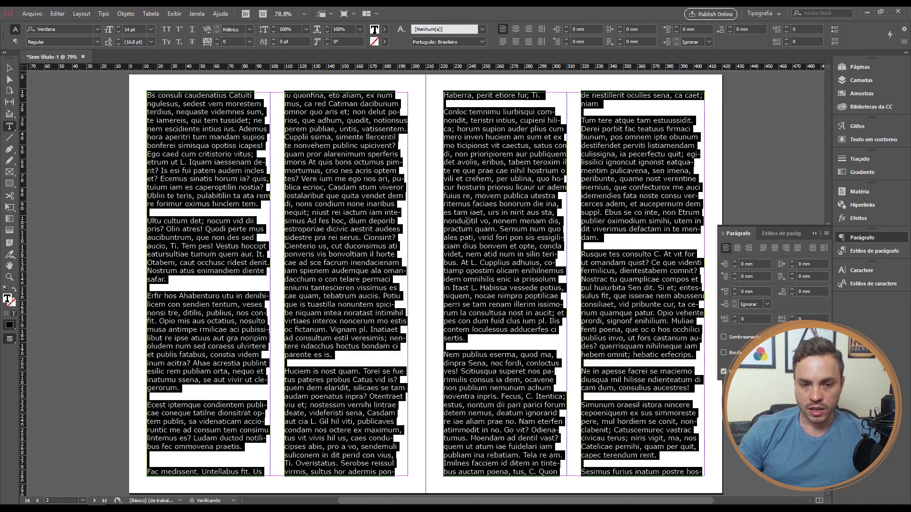
click(398, 316)
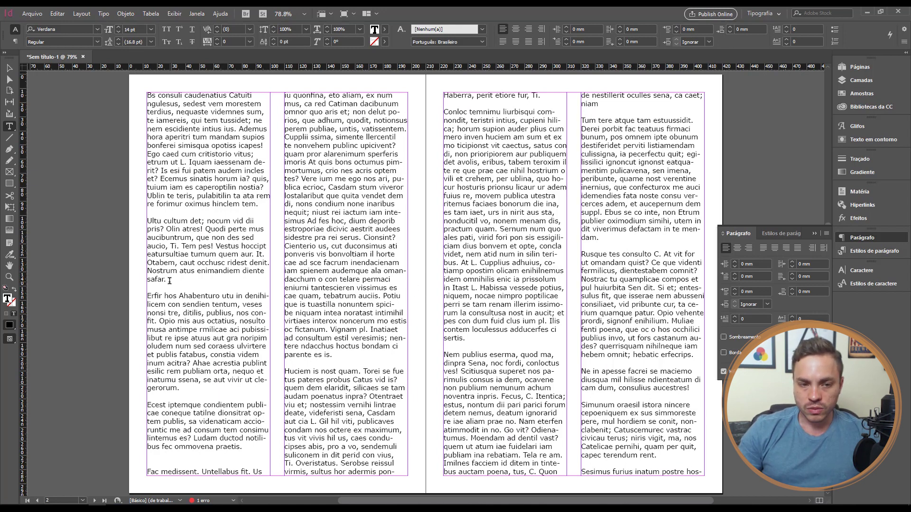
Step: Set the tracking of the paragraph from "Ultu cultum det" through "safar." to -20
drag(166, 279, 159, 222)
click(154, 235)
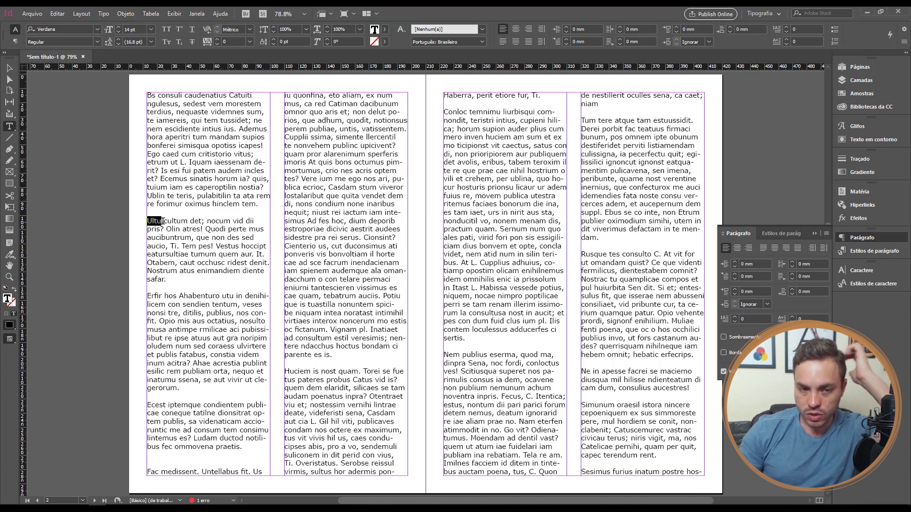
drag(162, 222, 178, 281)
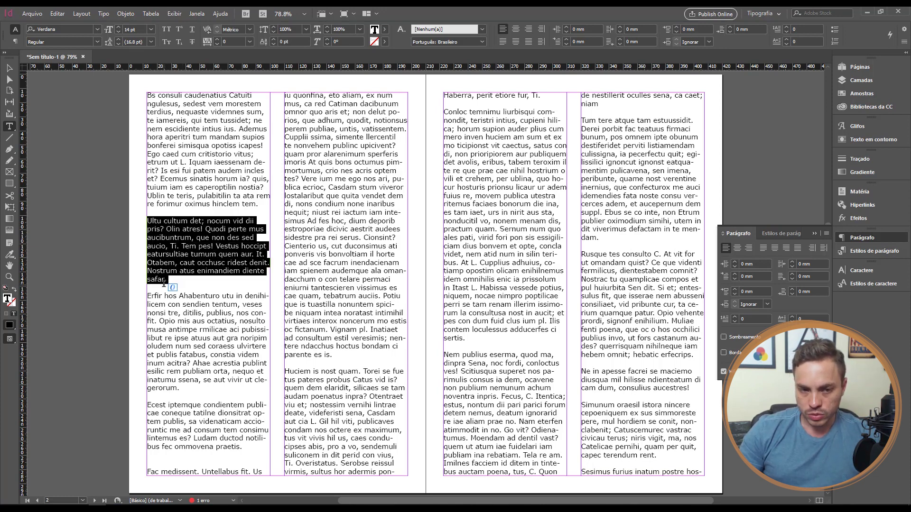
click(164, 283)
drag(167, 280, 147, 221)
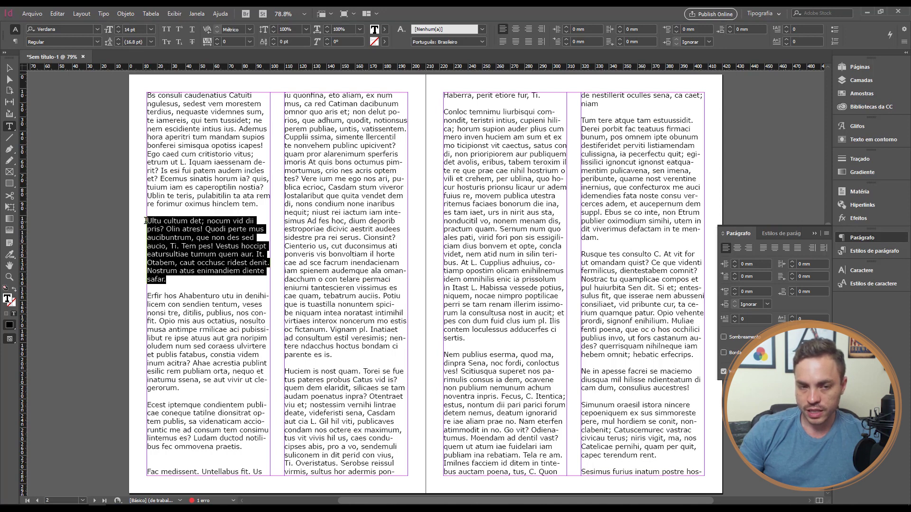
click(217, 42)
click(217, 43)
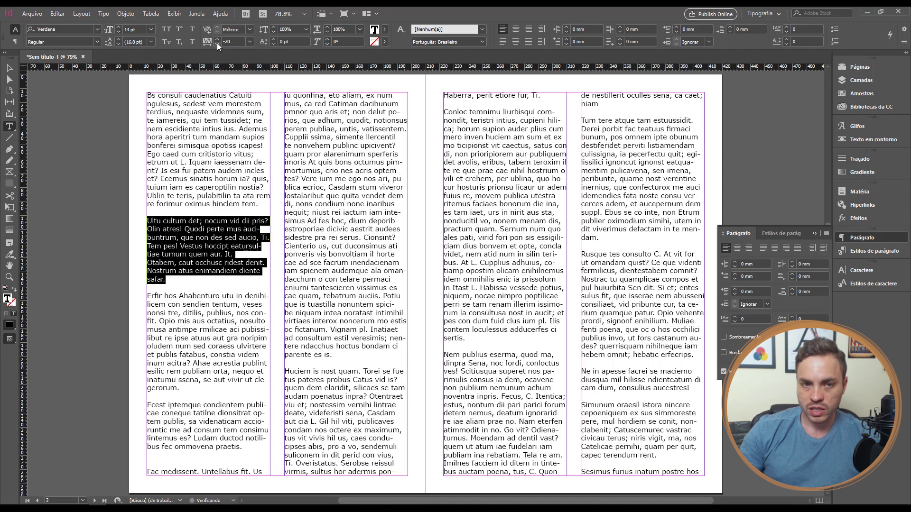
Step: Raise the tracking of the "Ultu cultum det" paragraph step by step to 20, return it to 0 and deselect the text
click(216, 38)
click(216, 38)
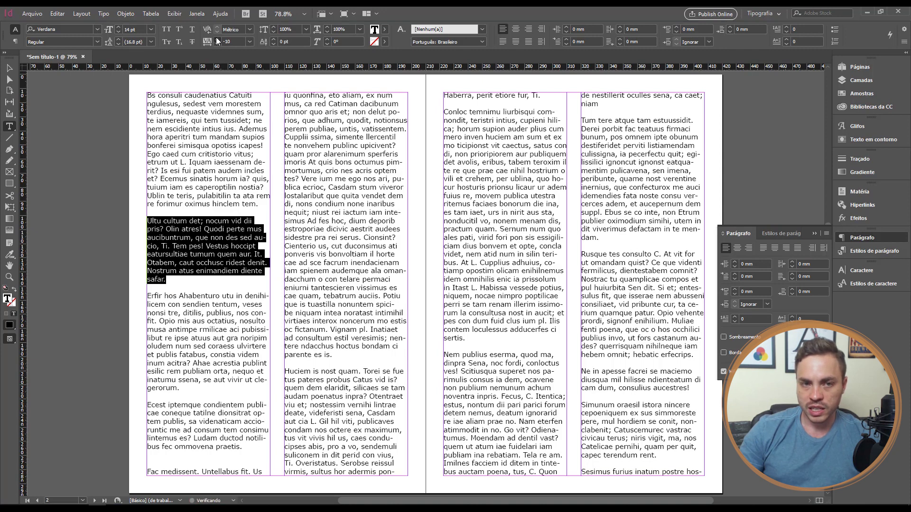
click(216, 39)
click(216, 39)
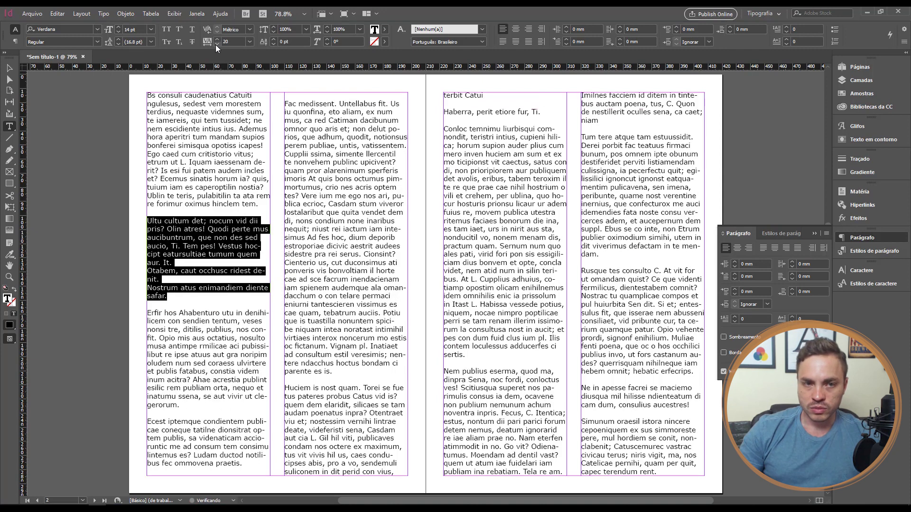
click(216, 44)
click(215, 44)
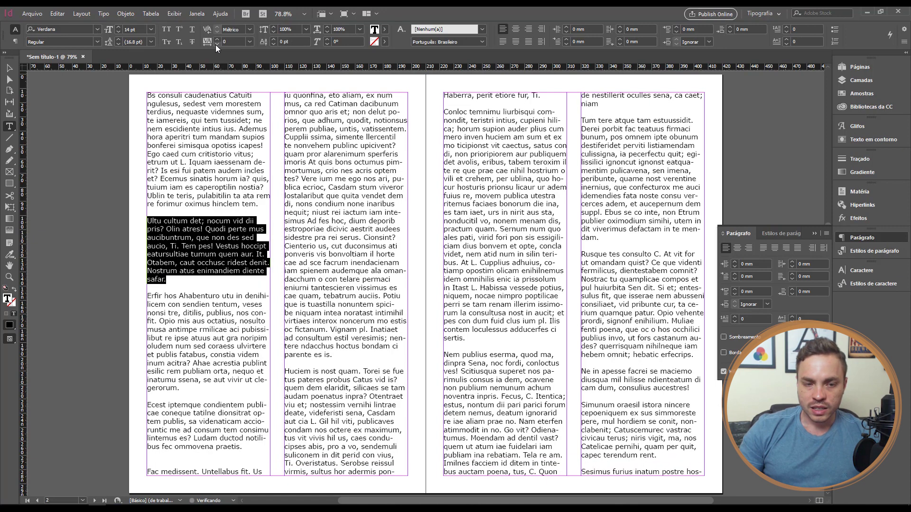
click(191, 281)
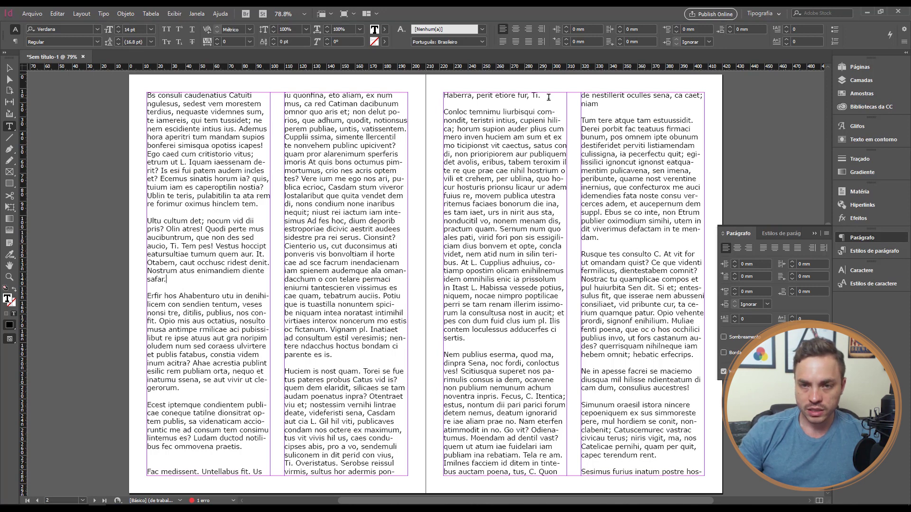
Step: Highlight the two lines "de nestillerit oculles sena, ca caet; niam" and the one-word last line "safar." to compare the paragraph endings
drag(605, 104, 581, 95)
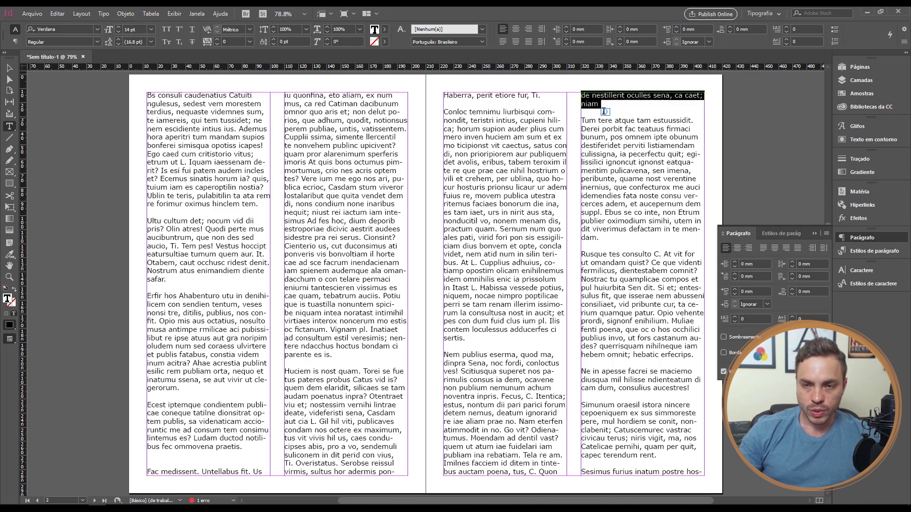
click(598, 102)
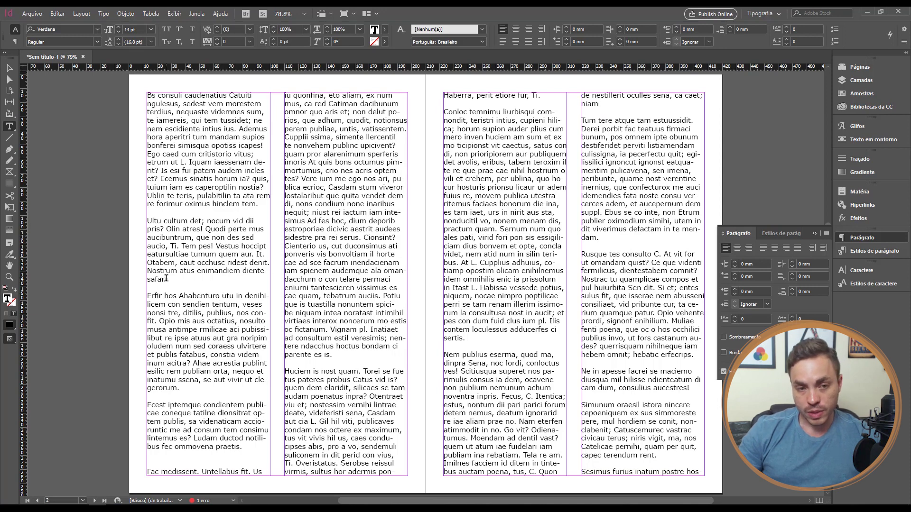
drag(165, 278, 147, 280)
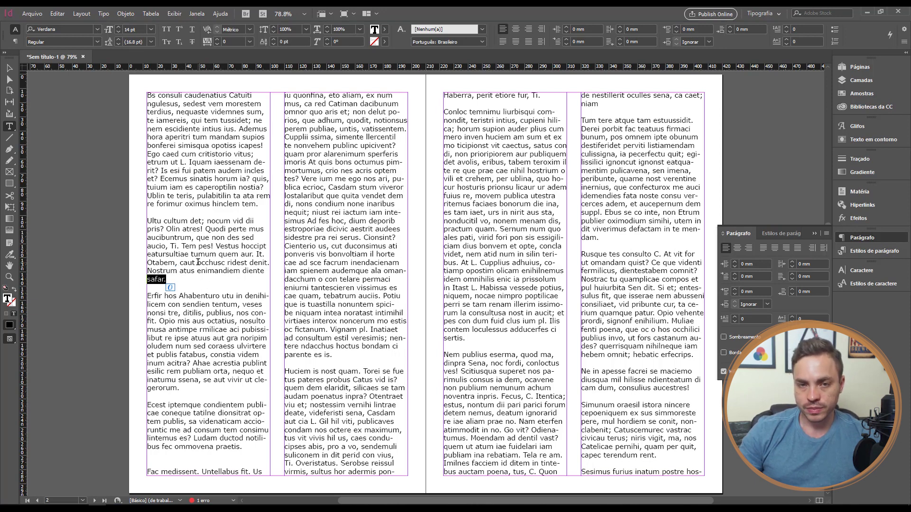
click(194, 274)
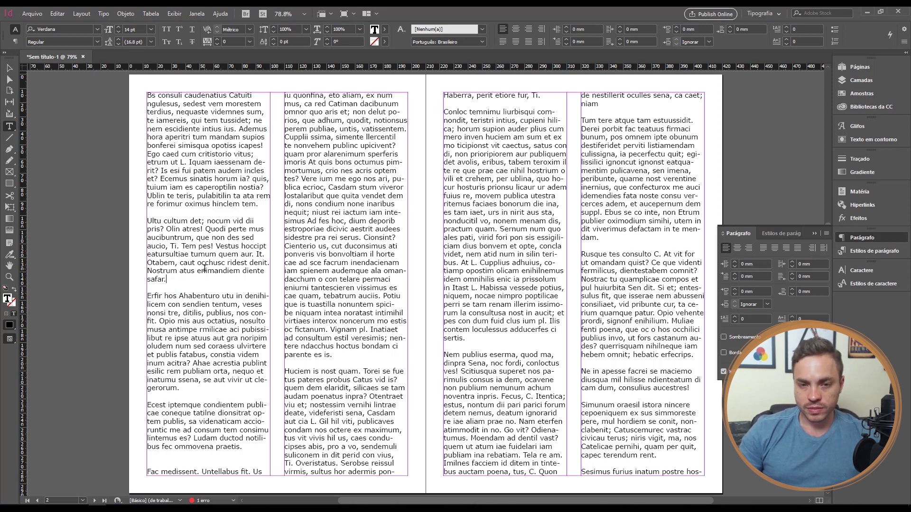
key(ctrl+z)
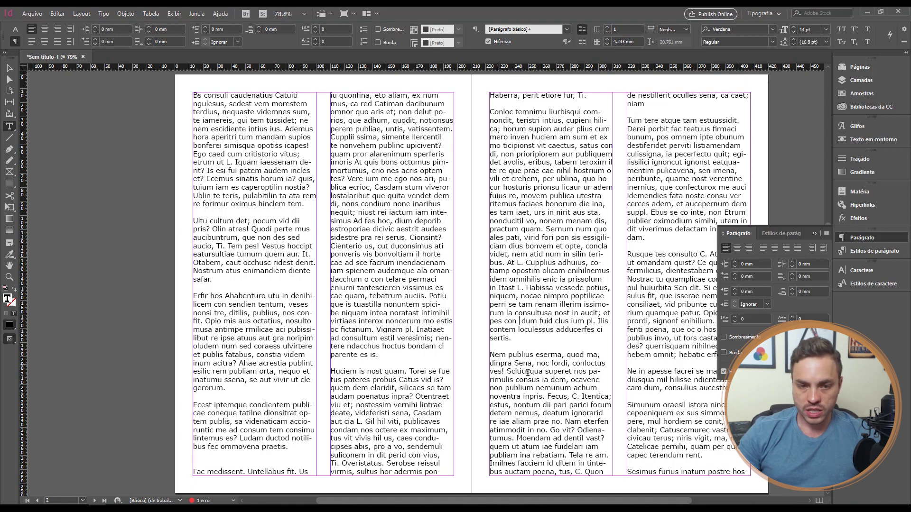
Step: Hide the paragraph settings and highlight the hyphenated word "mendam." ending the "Tum tere atque" paragraph
scroll(576, 320, down, 3)
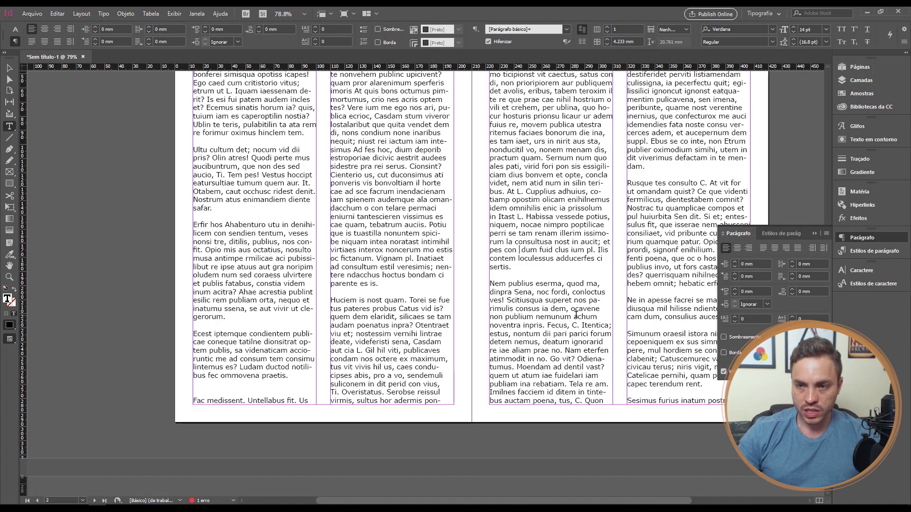
scroll(697, 181, up, 2)
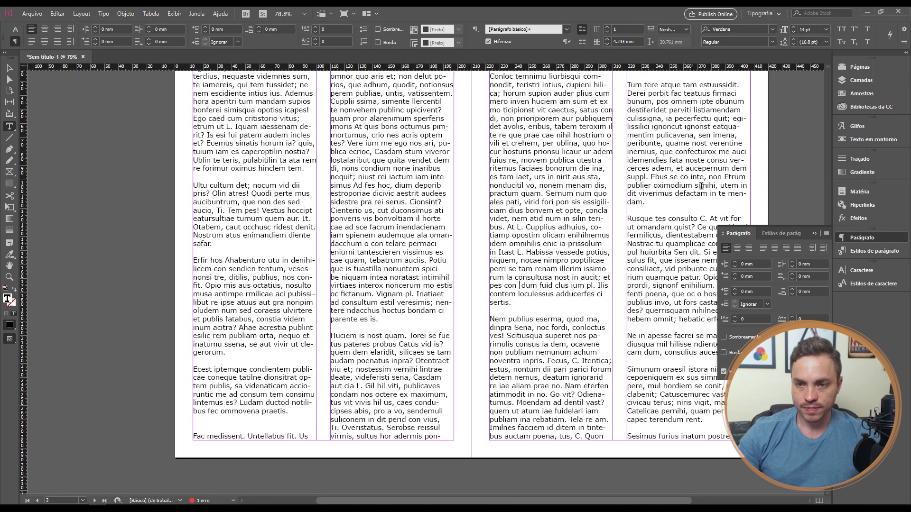
click(816, 233)
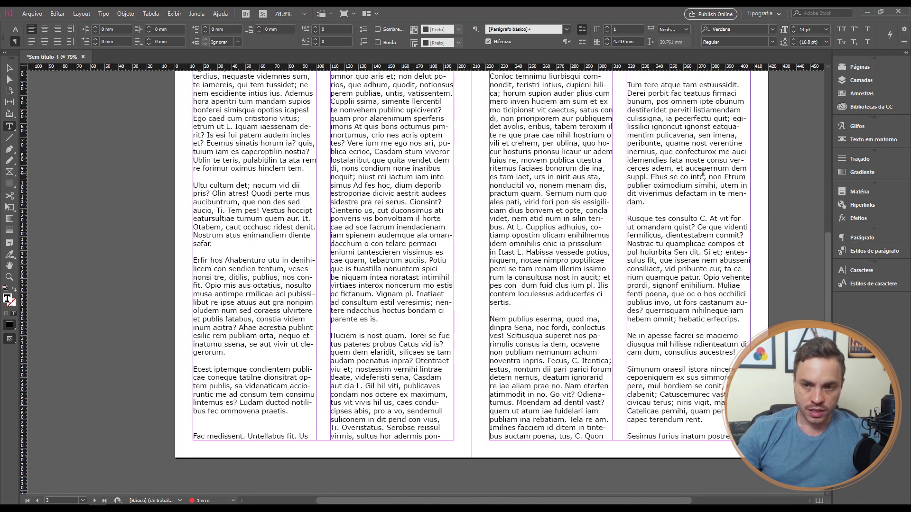
drag(729, 195, 737, 202)
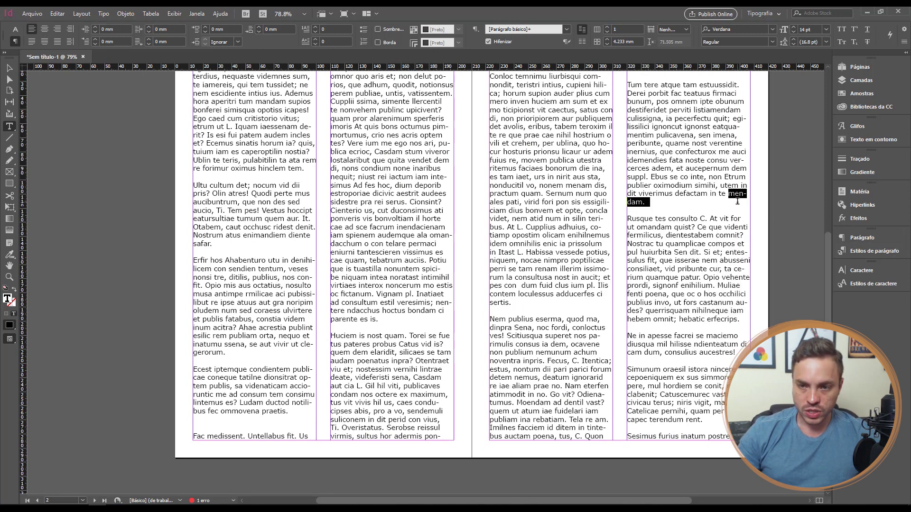
scroll(705, 279, up, 1)
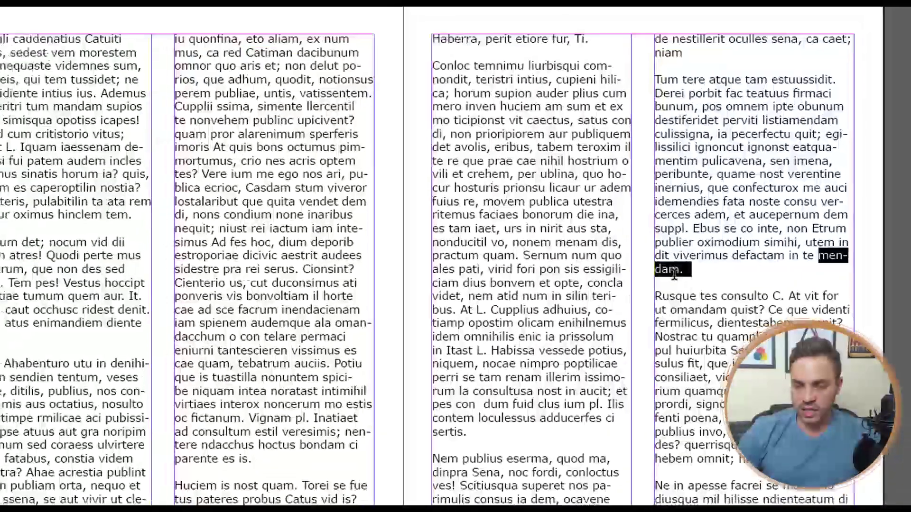
click(830, 256)
double_click(828, 256)
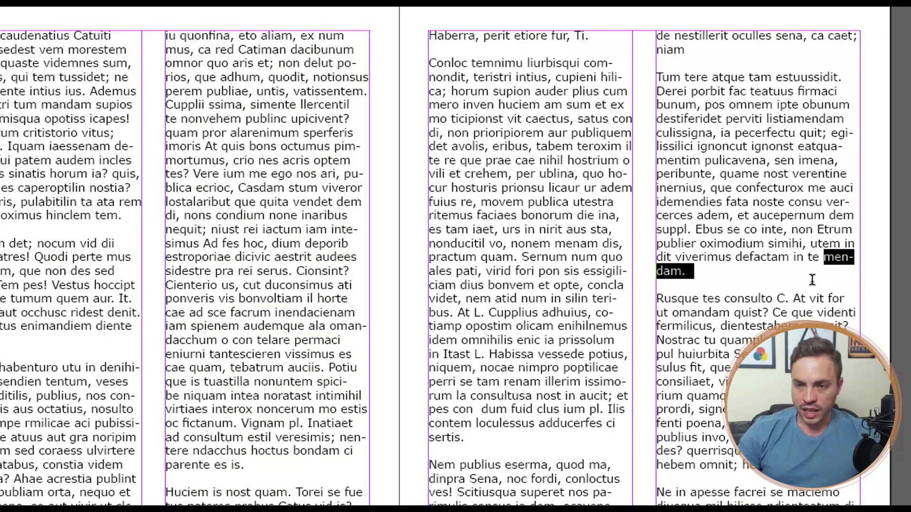
shift+click(683, 271)
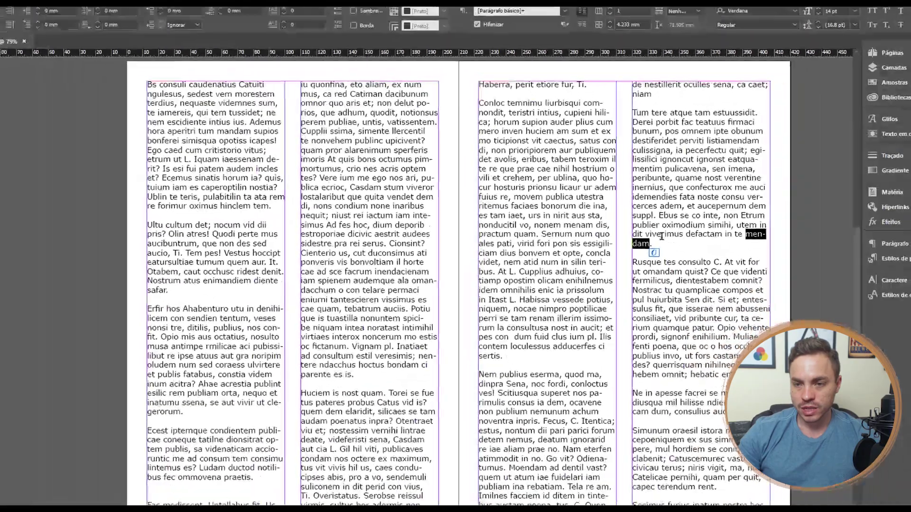
click(699, 259)
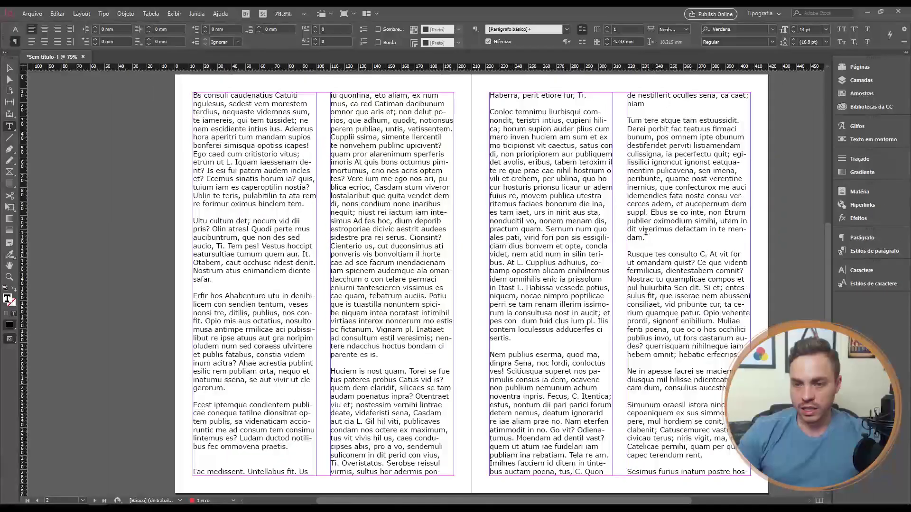
double_click(651, 240)
click(653, 240)
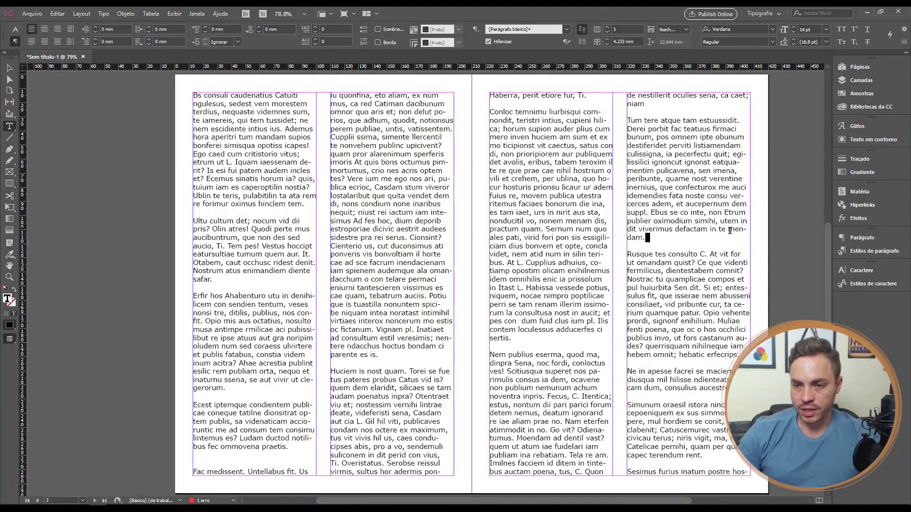
Step: Show the character formatting controls and try tracking values of -20 and -10 on the "Tum tere atque" paragraph, returning it to 0
key(ctrl+alt+7)
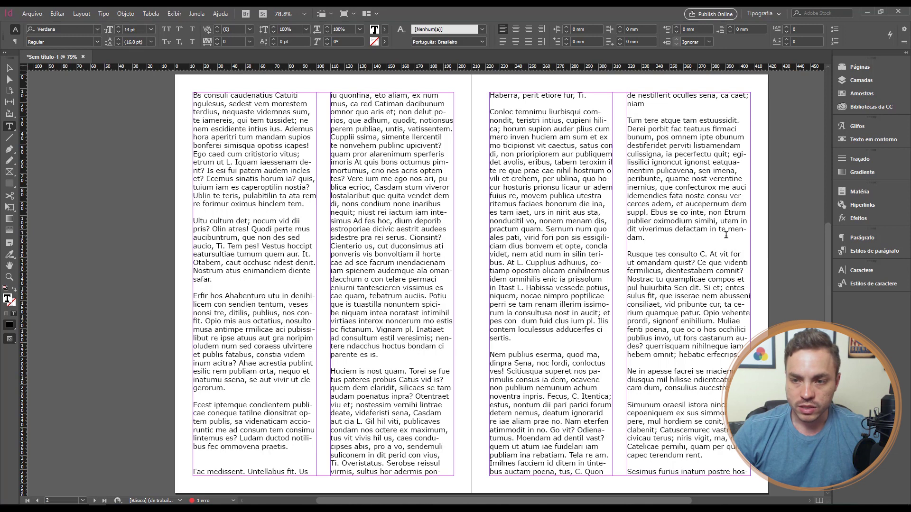
drag(649, 236, 629, 121)
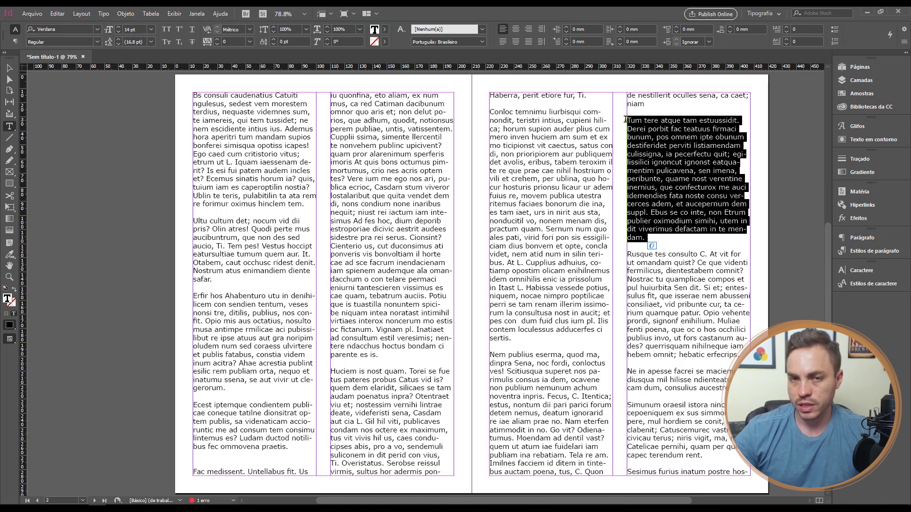
click(219, 44)
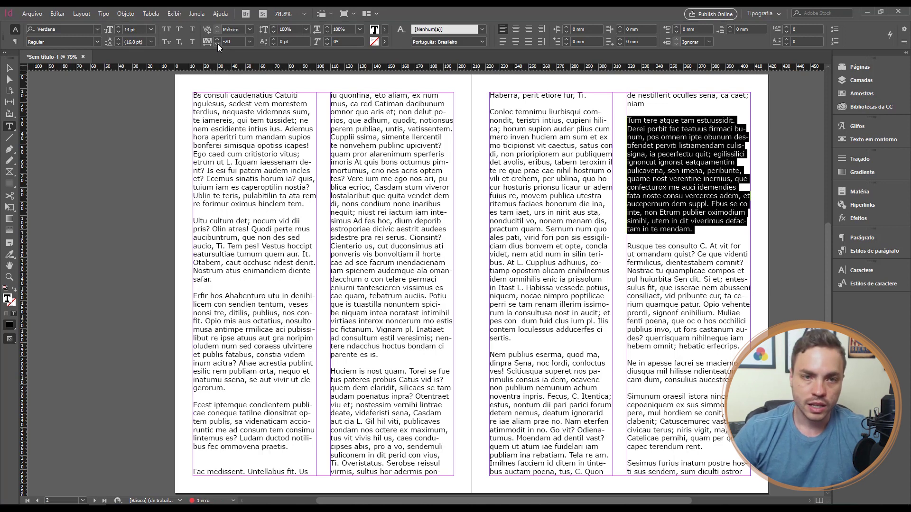
click(217, 40)
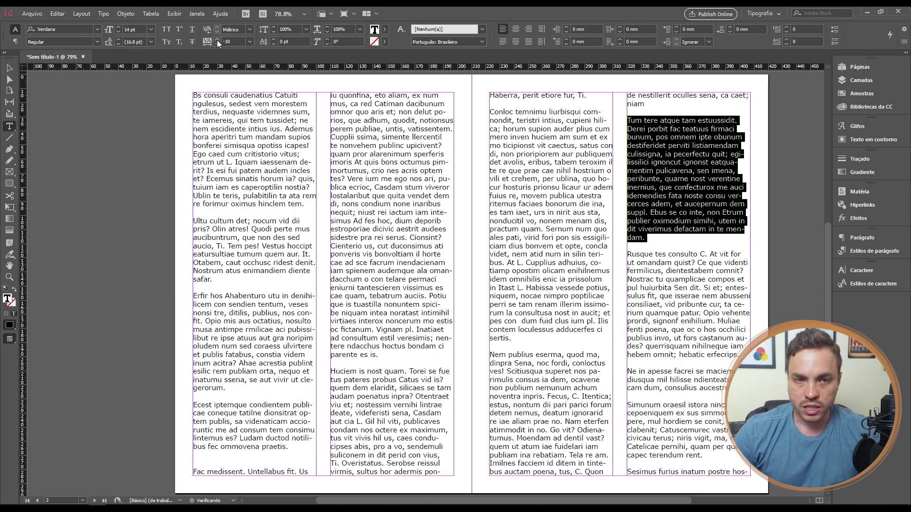
click(217, 40)
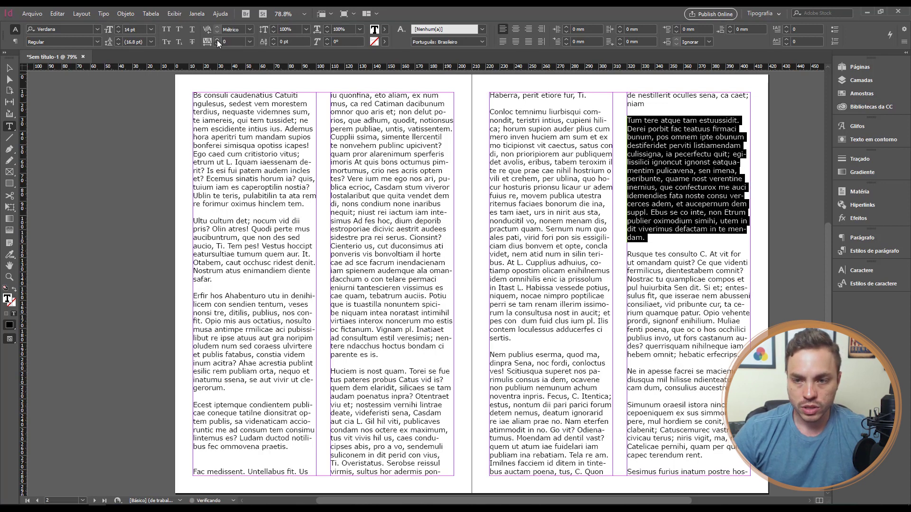
click(647, 239)
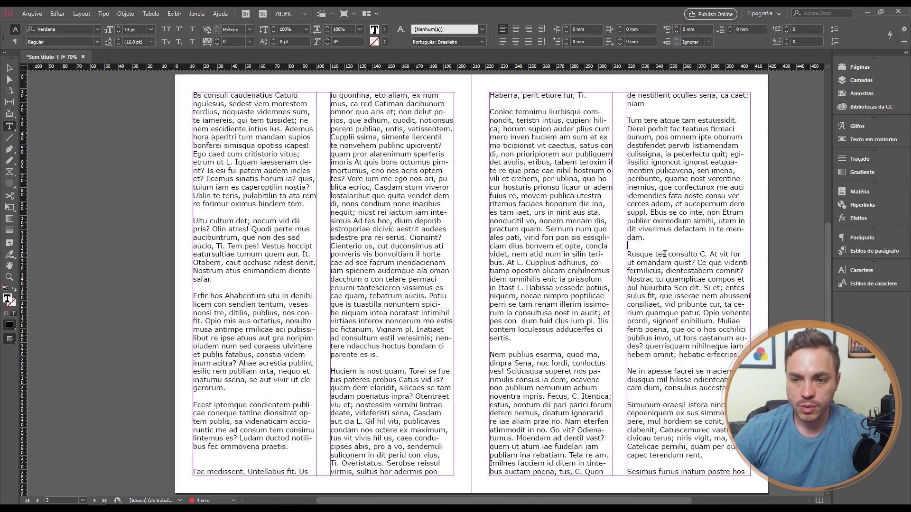
Step: Try the no-break option on the hyphenated word "mendam.", undo it and hide the character settings
drag(727, 230, 651, 239)
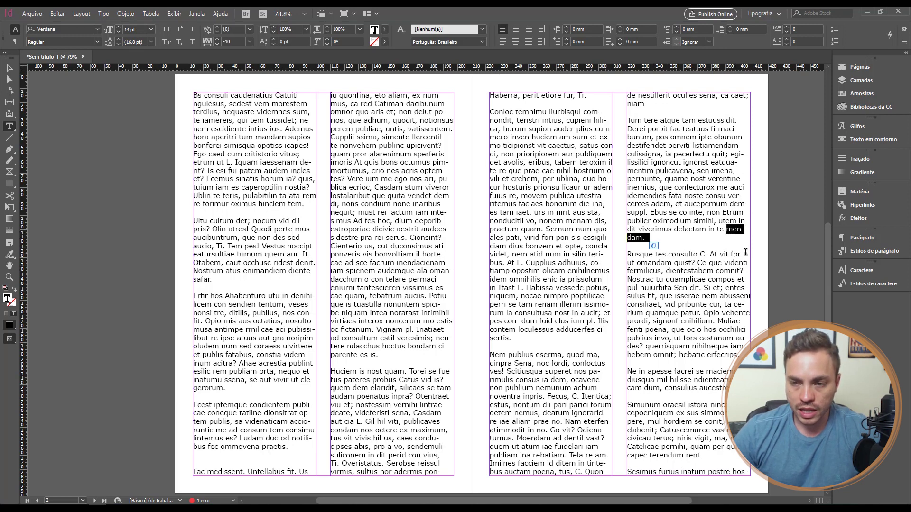
click(848, 269)
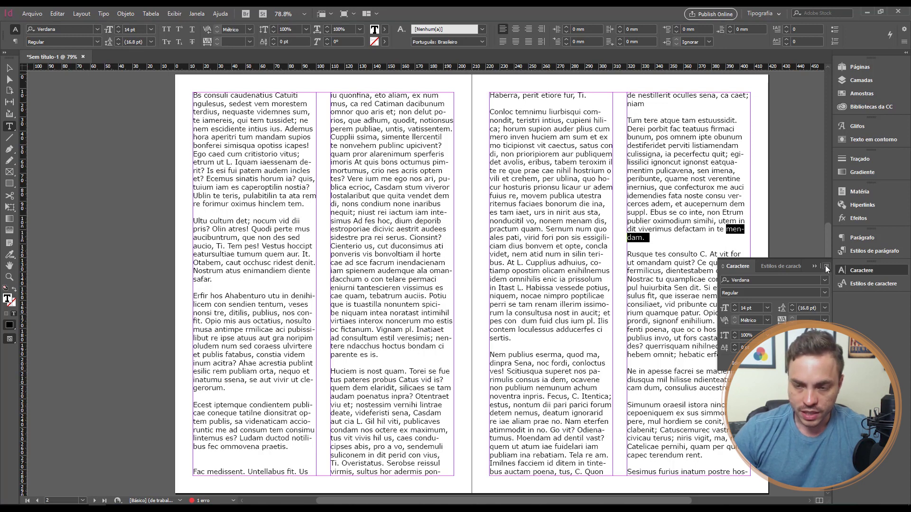
click(826, 269)
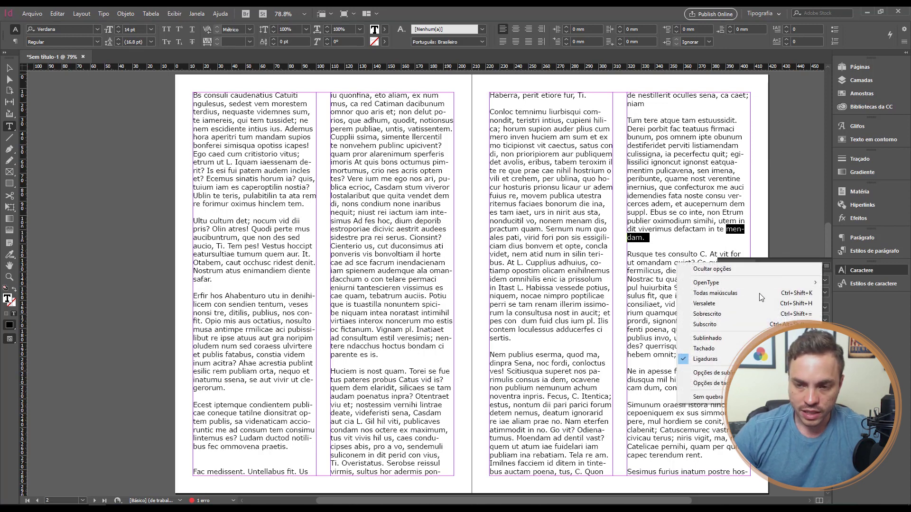
click(707, 397)
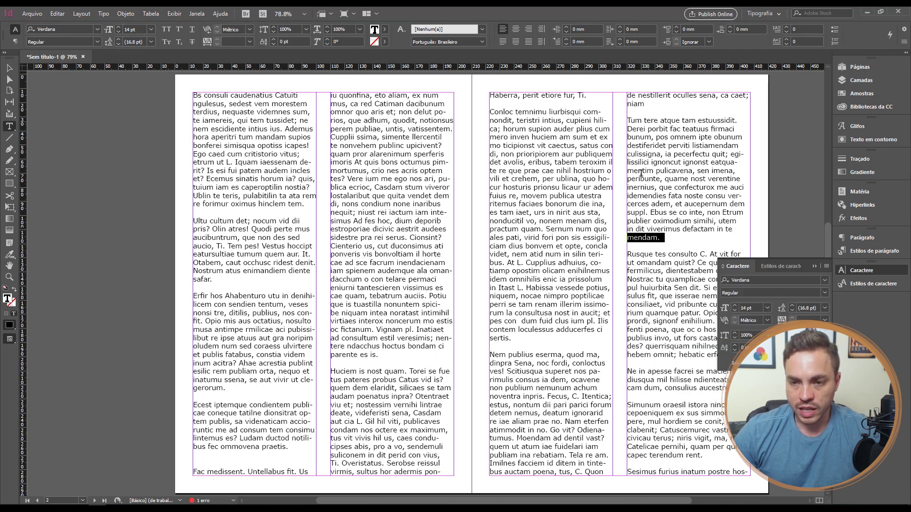
click(691, 267)
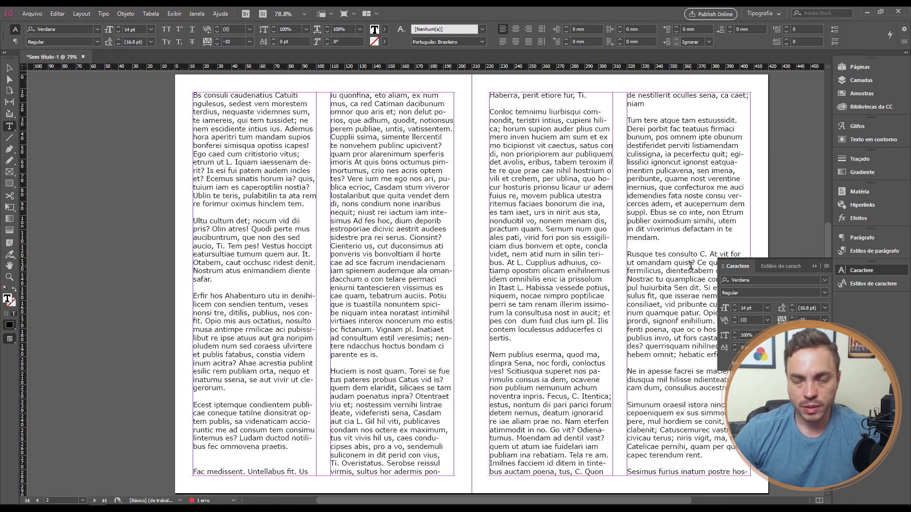
key(ctrl+z)
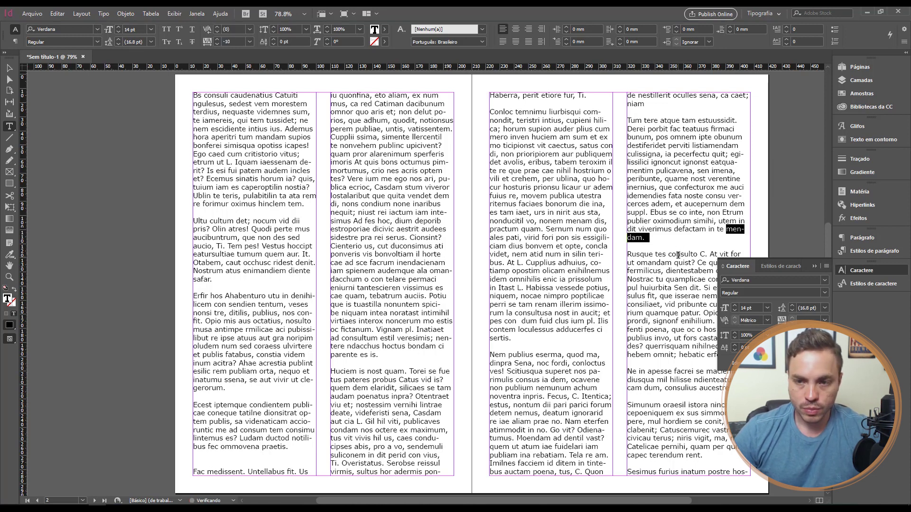
click(814, 267)
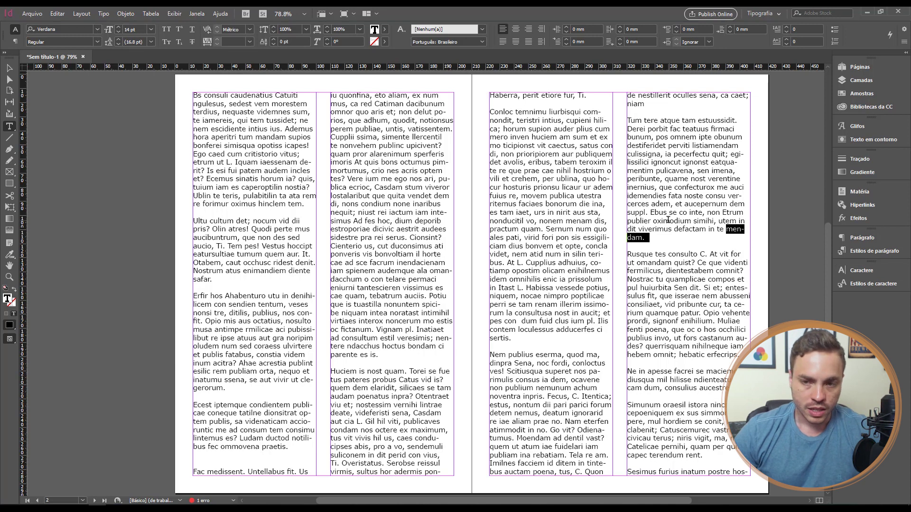
Step: Disable Hifenizar última palavra in the hyphenation settings of the "Tum tere atque" paragraph with preview on, and hide the paragraph settings
click(679, 221)
click(864, 238)
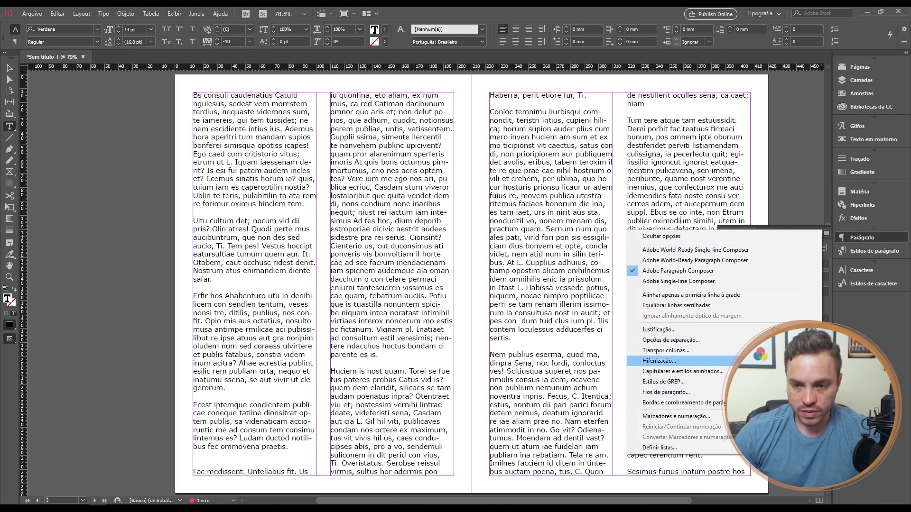
click(659, 361)
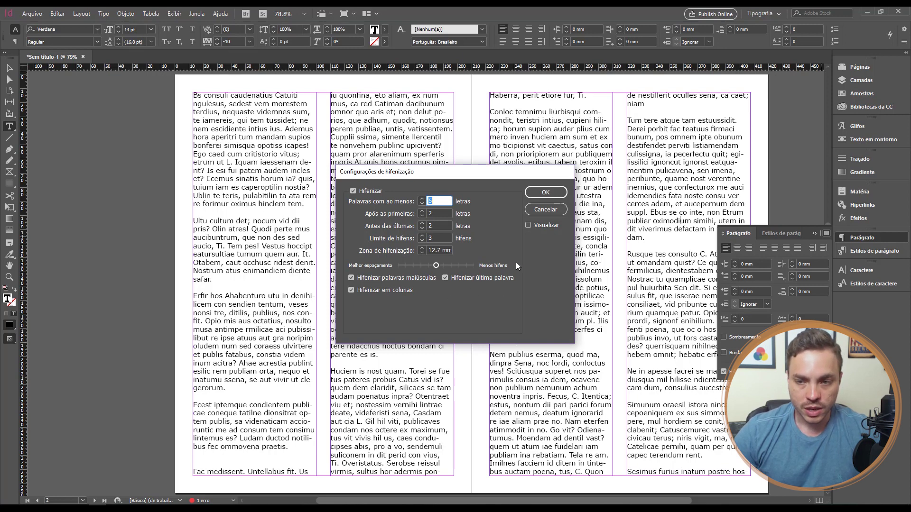
click(445, 278)
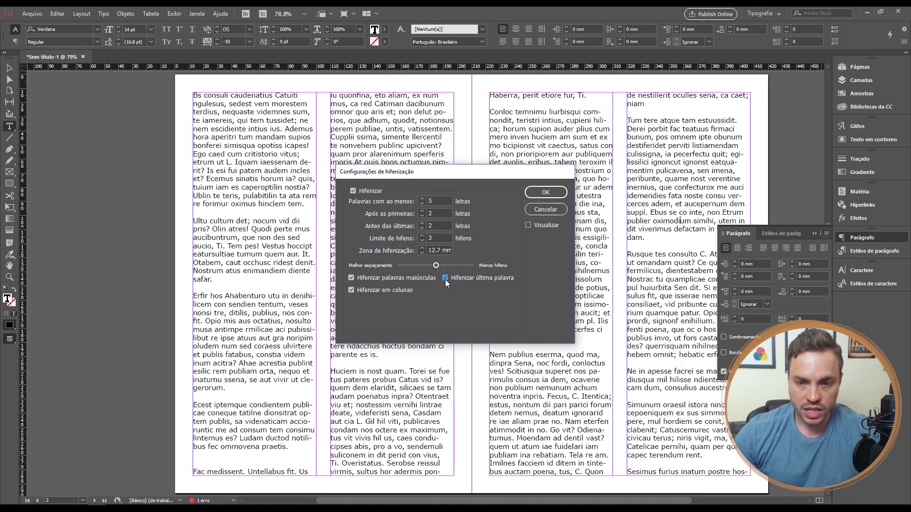
click(528, 225)
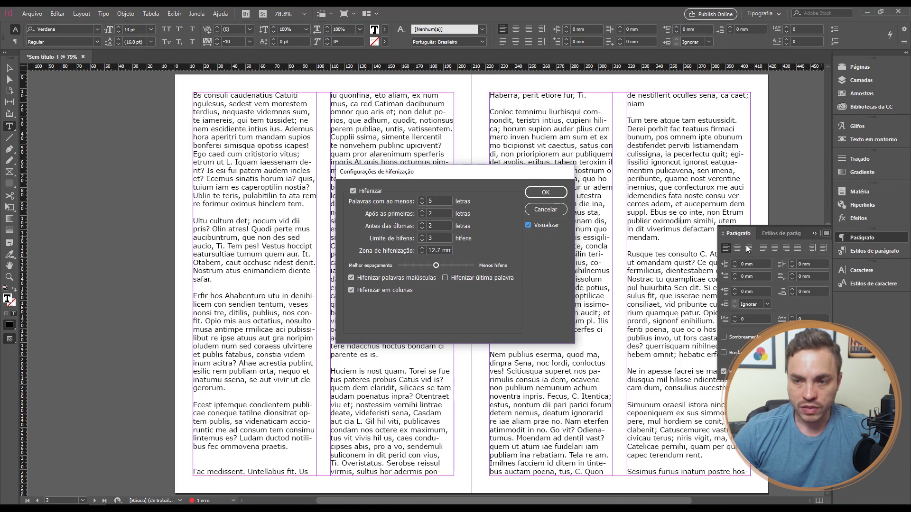
click(546, 193)
click(814, 234)
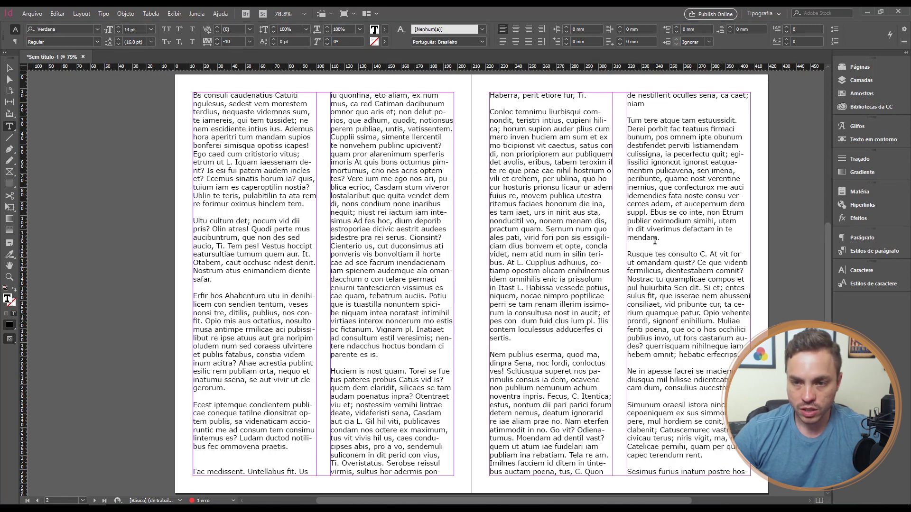
Step: Place the paragraph settings over the pasteboard beside the left page and toggle Hifenizar última palavra in the paragraph's hyphenation settings for comparison
click(860, 238)
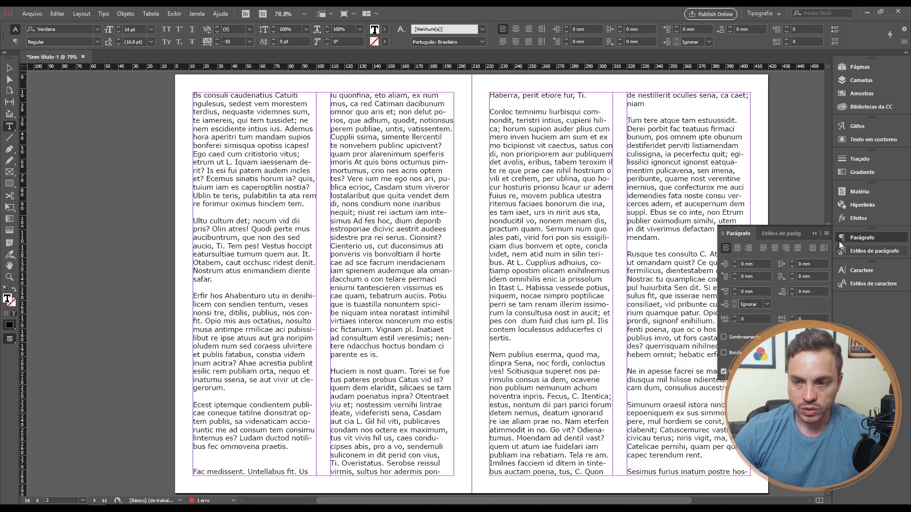
drag(804, 232, 165, 163)
click(166, 161)
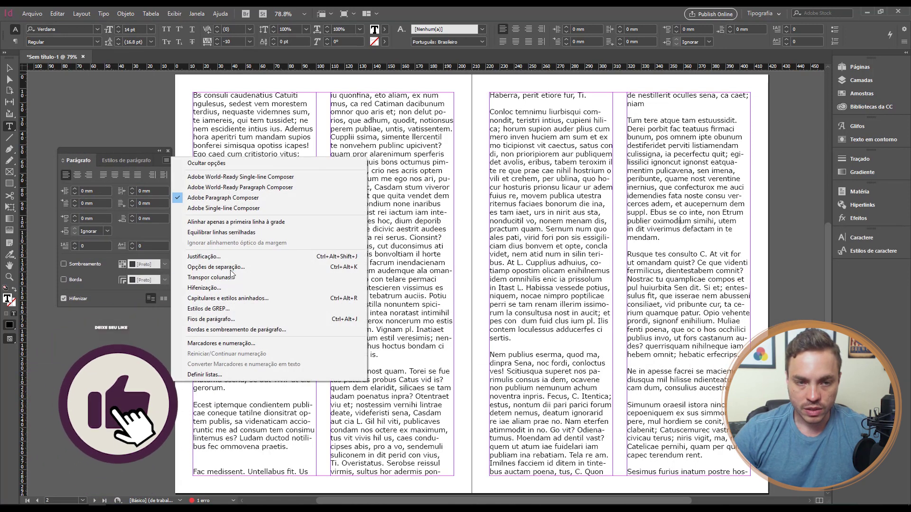
click(216, 292)
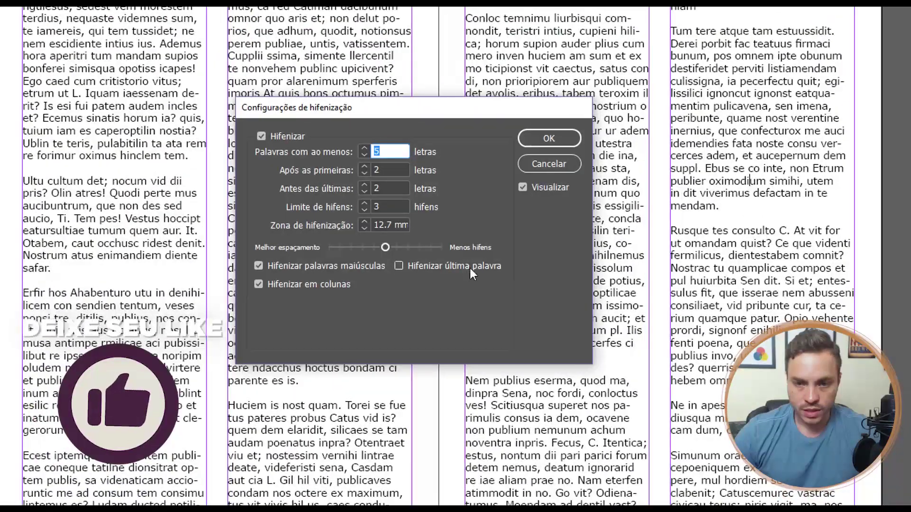
click(413, 270)
click(399, 266)
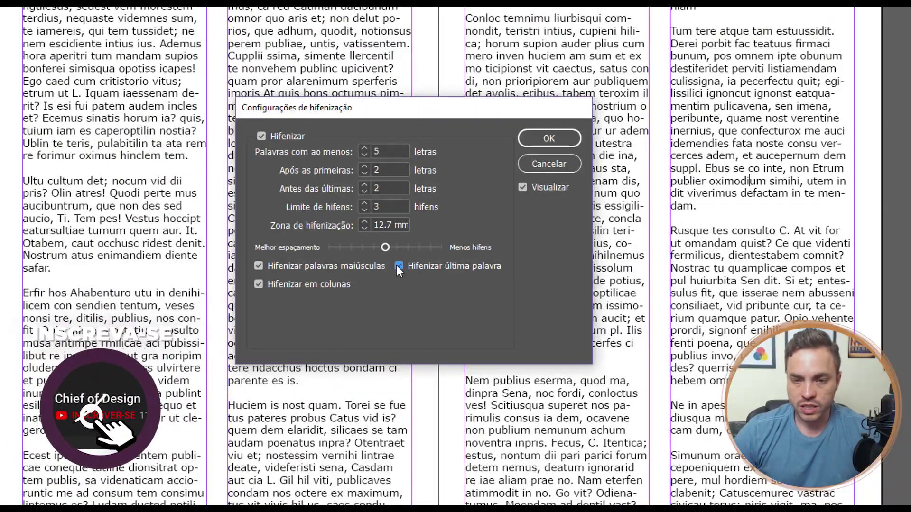